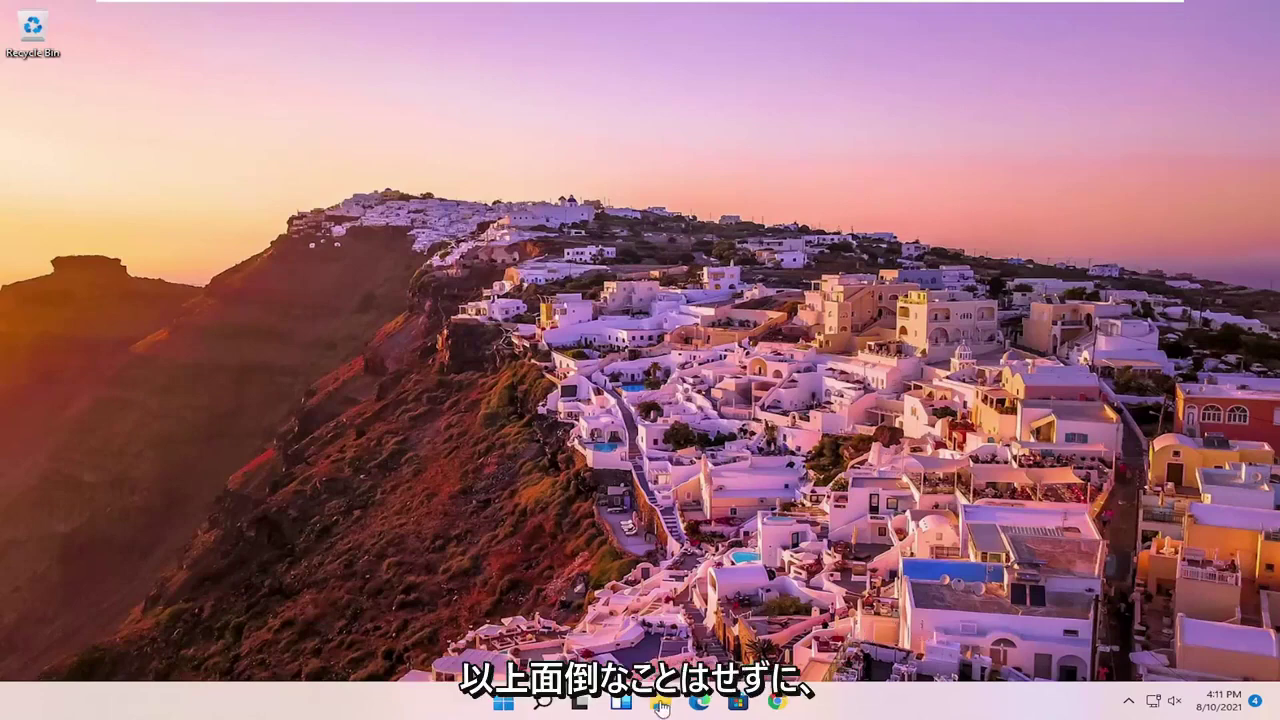
- Find and open the Voice Recorder app, allow it to access the microphone, and reposition its window on the desktop
click(543, 702)
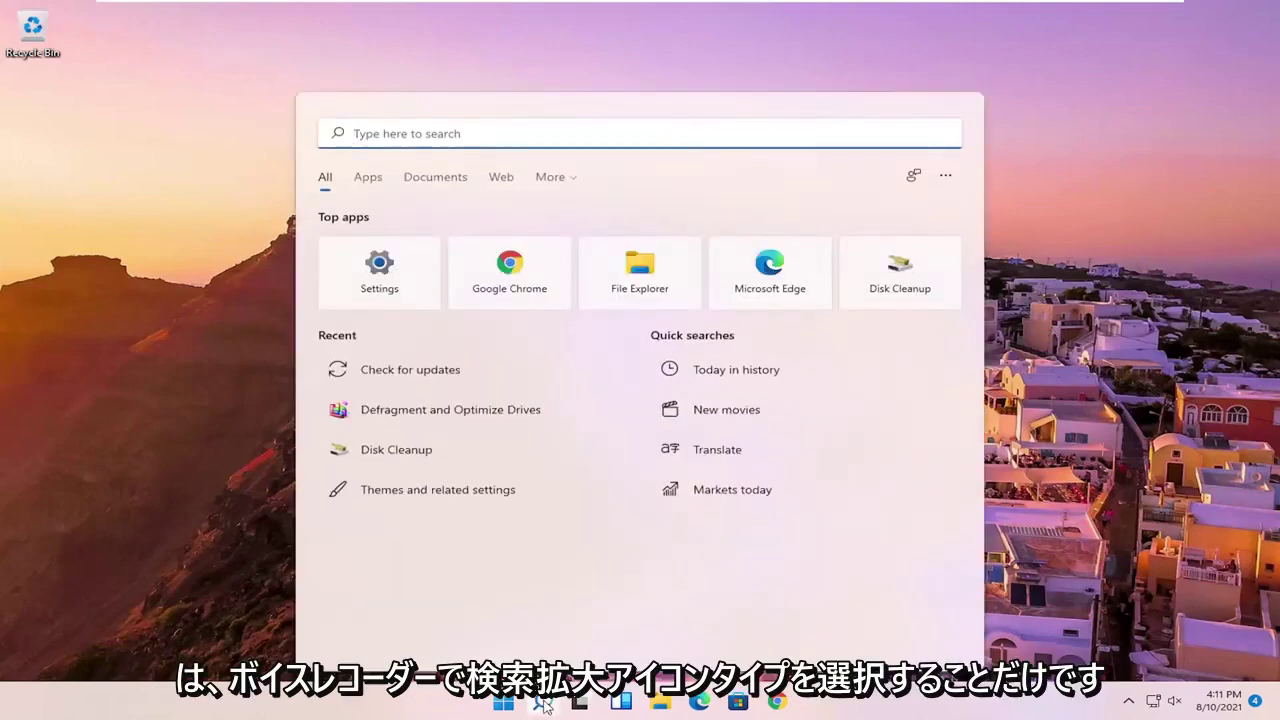
text(voice )
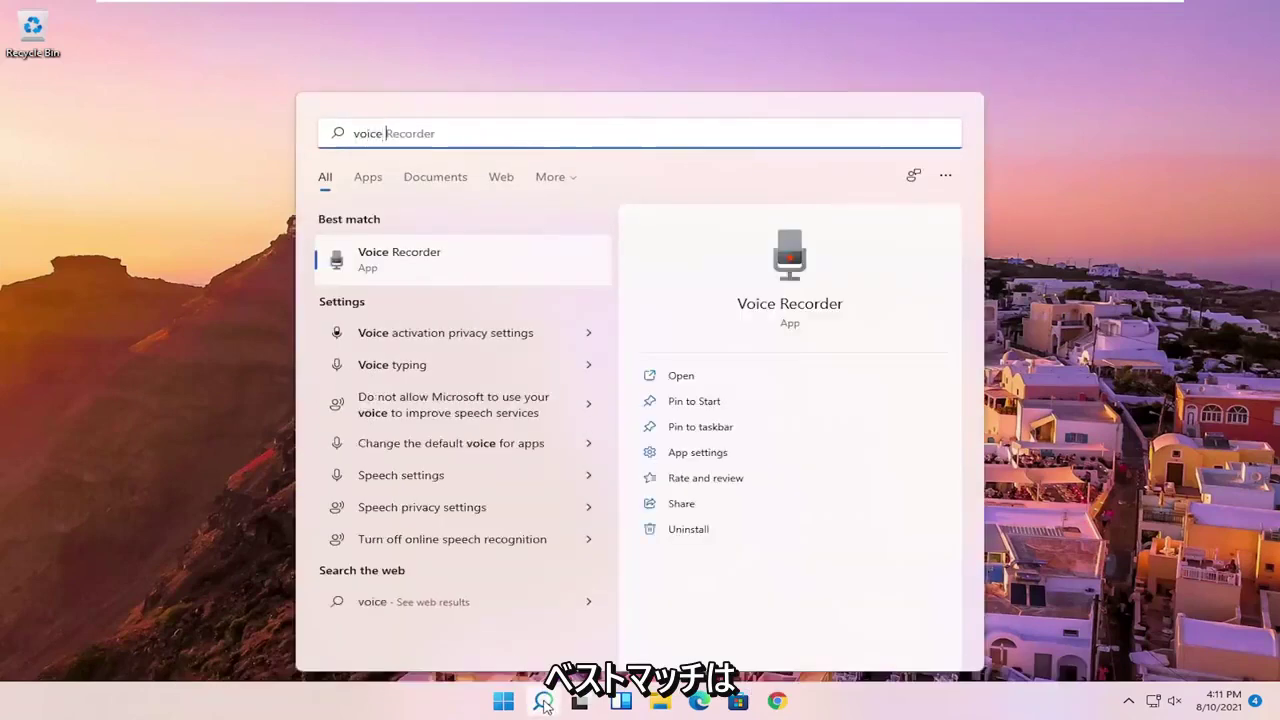
text(recorder)
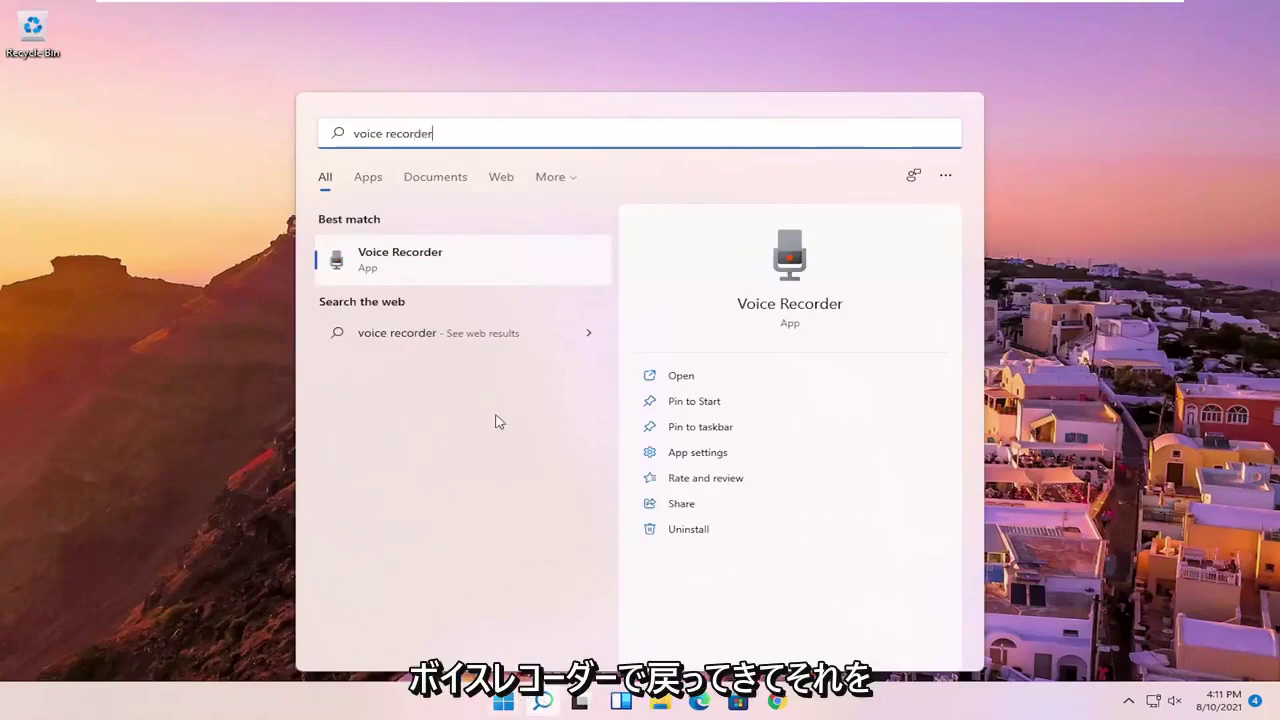
click(430, 263)
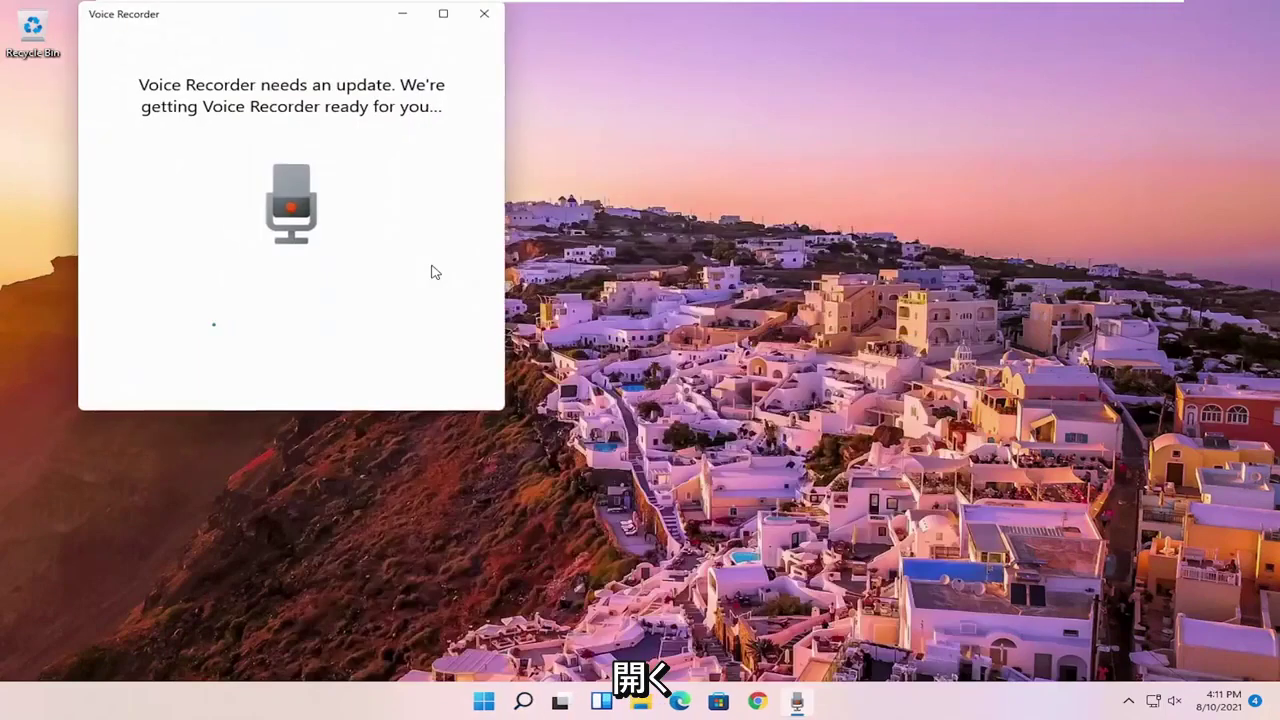
drag(318, 20, 630, 95)
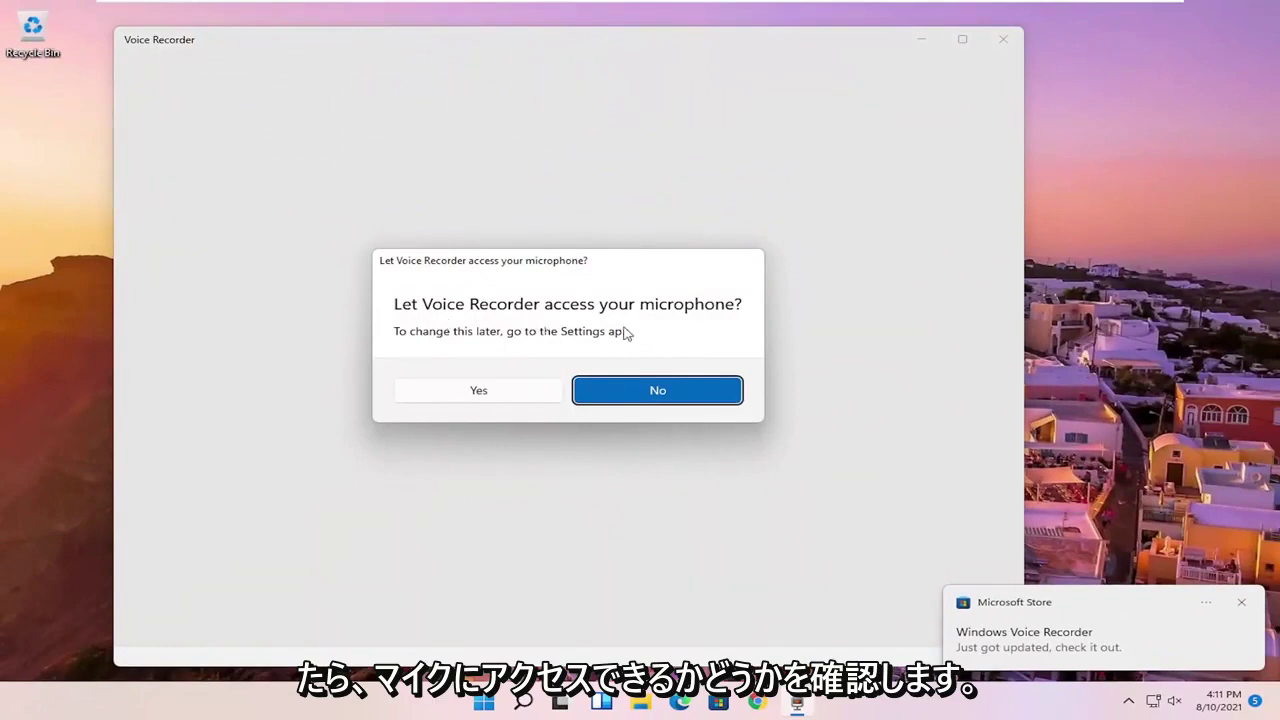
click(485, 397)
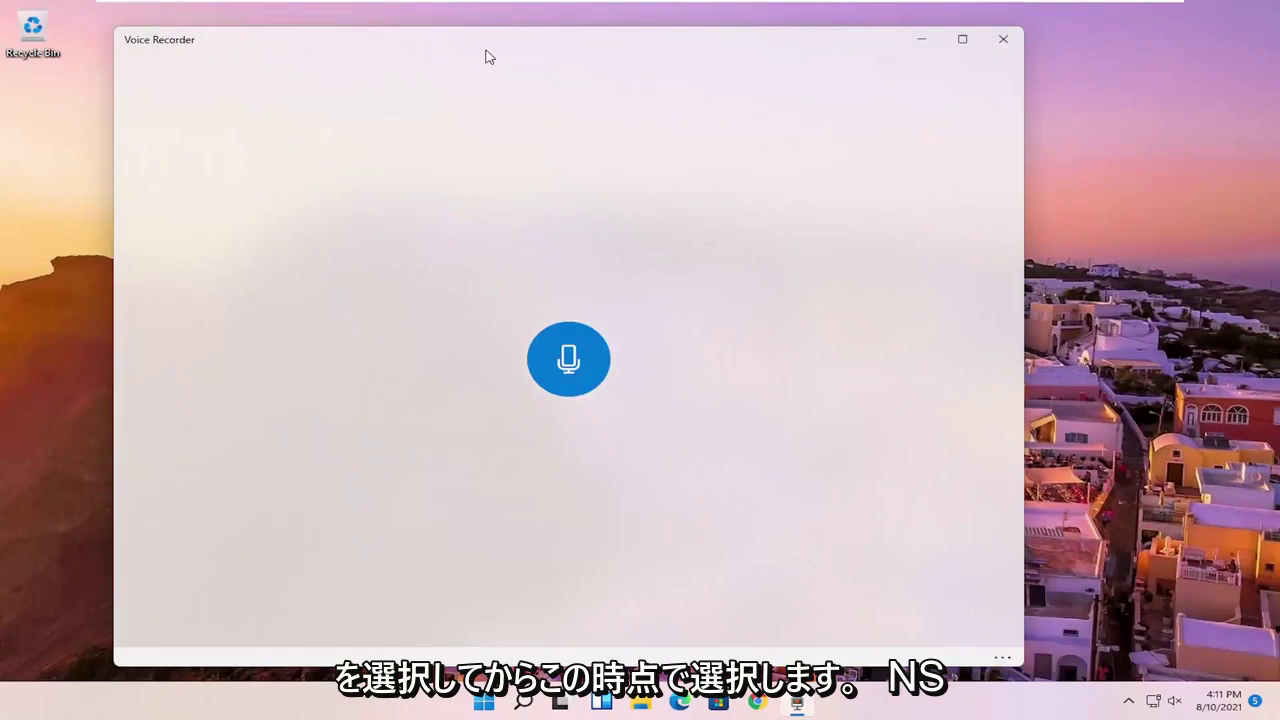
drag(486, 54, 557, 49)
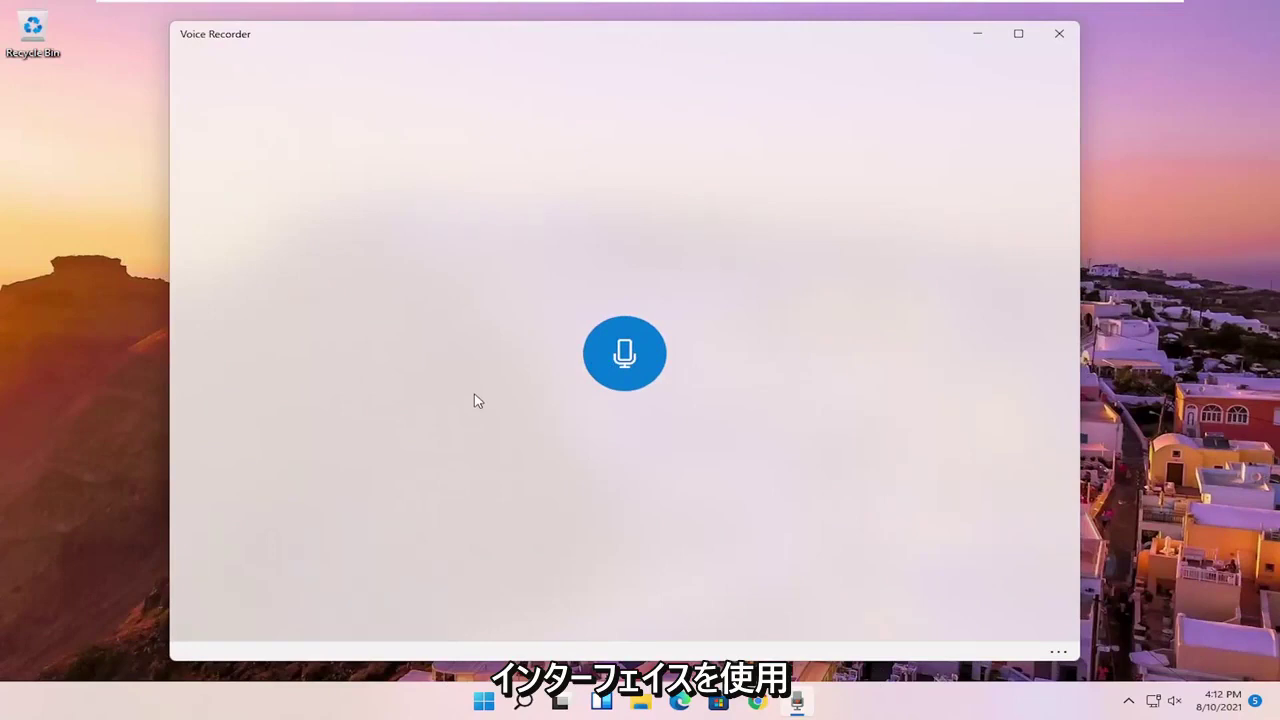
- Record a 13-second audio clip, pausing and resuming it and adding markers at 00:08, 00:10 and 00:11 before ending the recording
click(617, 352)
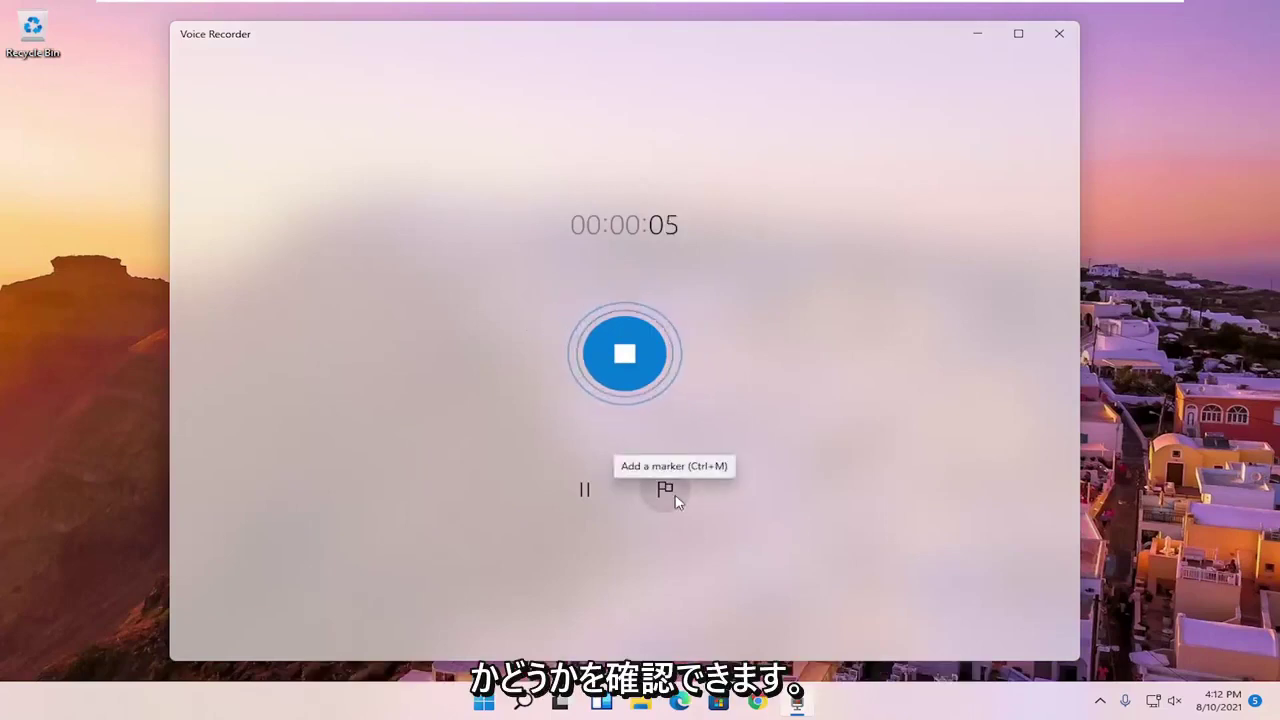
click(585, 490)
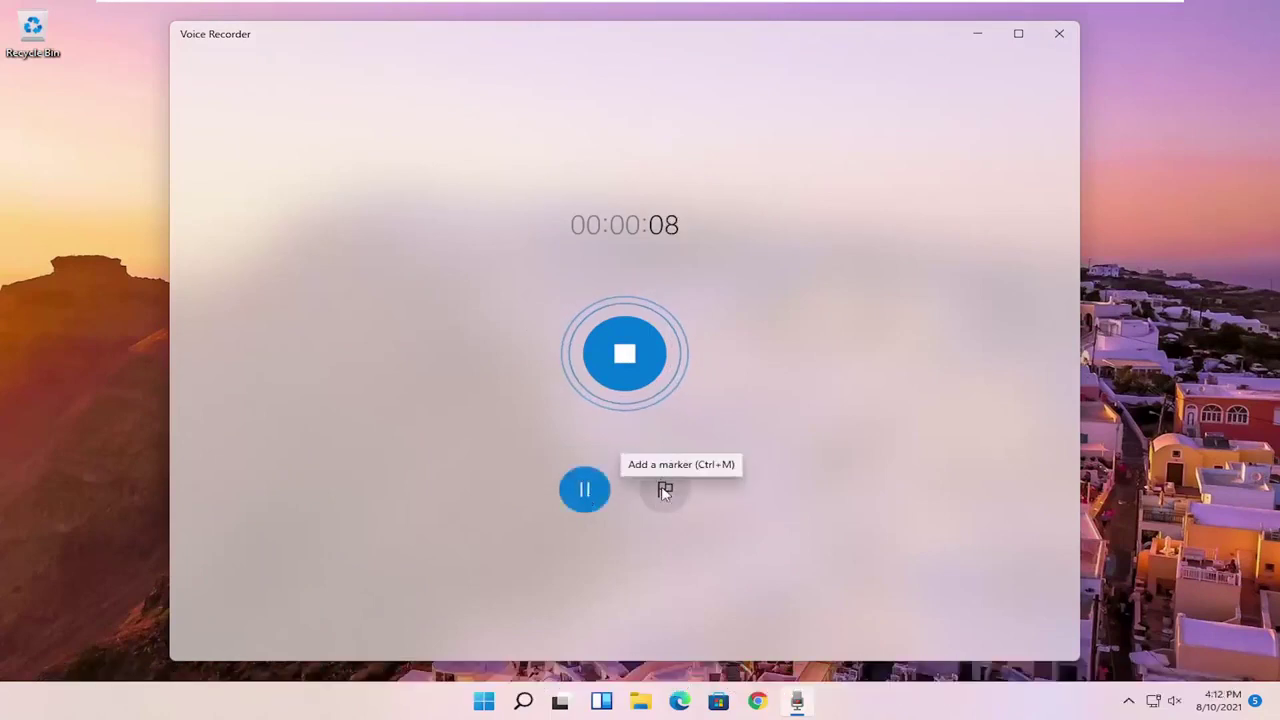
click(665, 488)
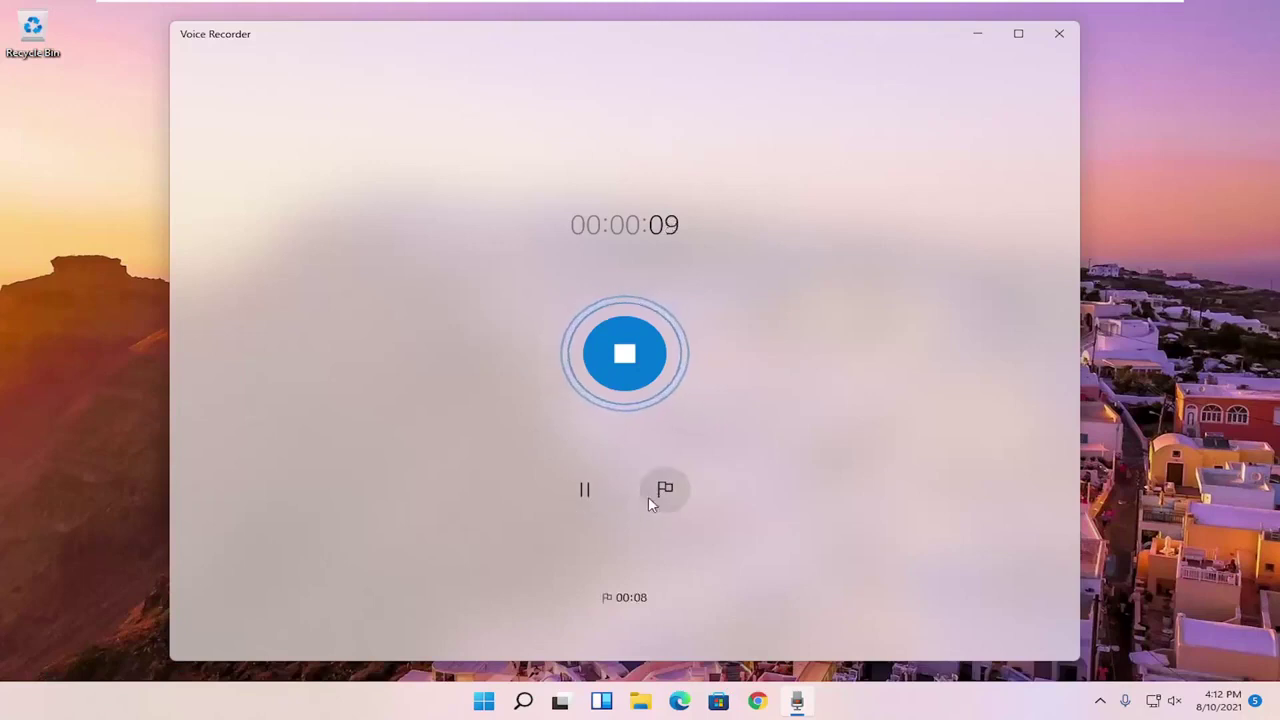
click(665, 494)
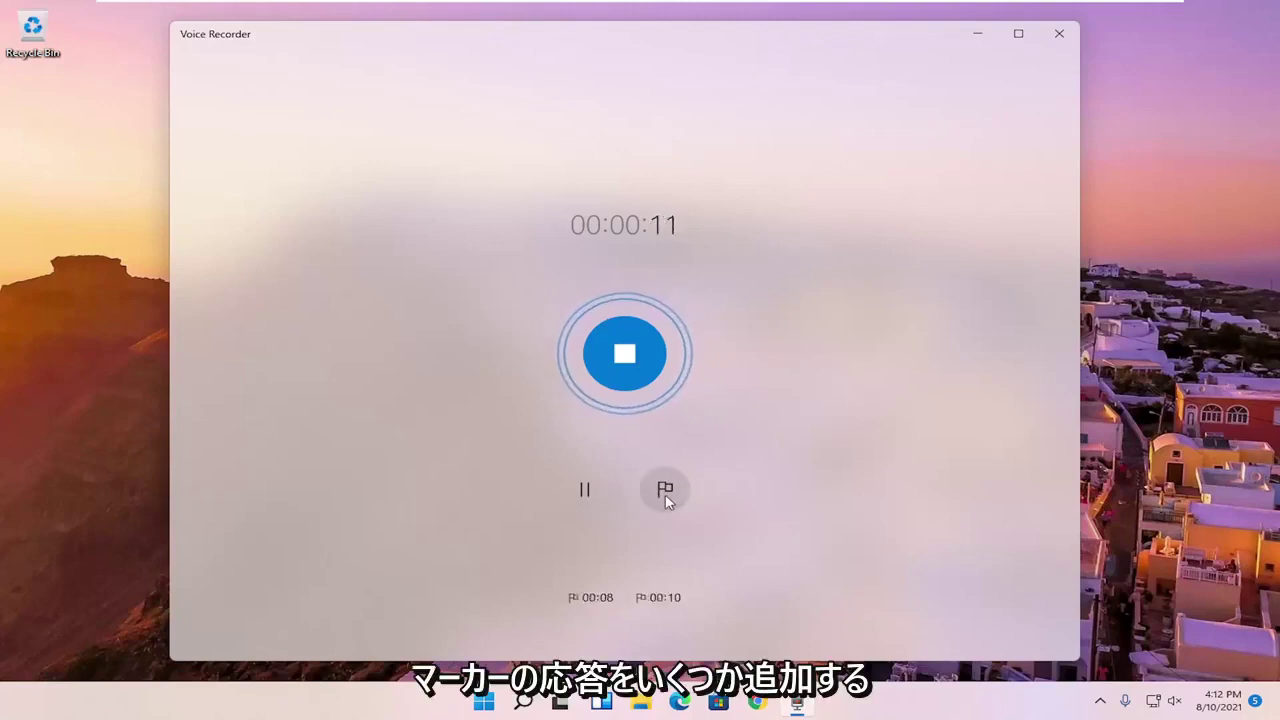
click(665, 494)
click(586, 493)
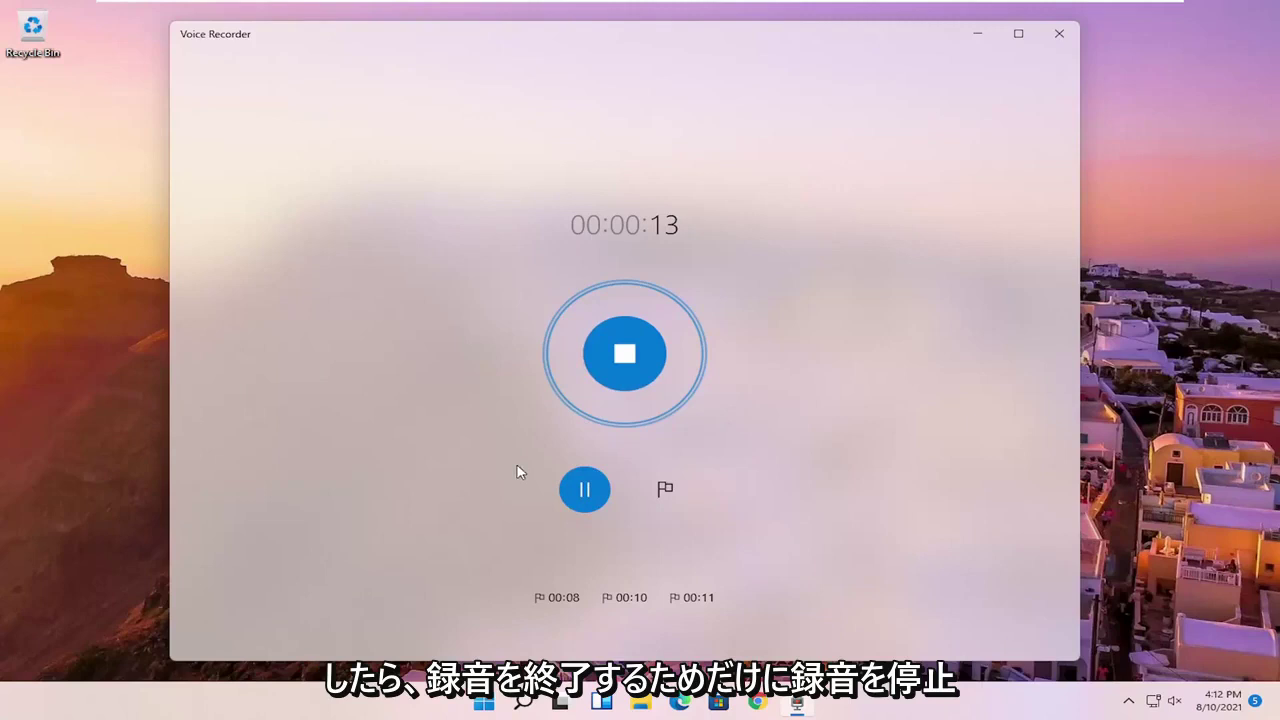
click(618, 356)
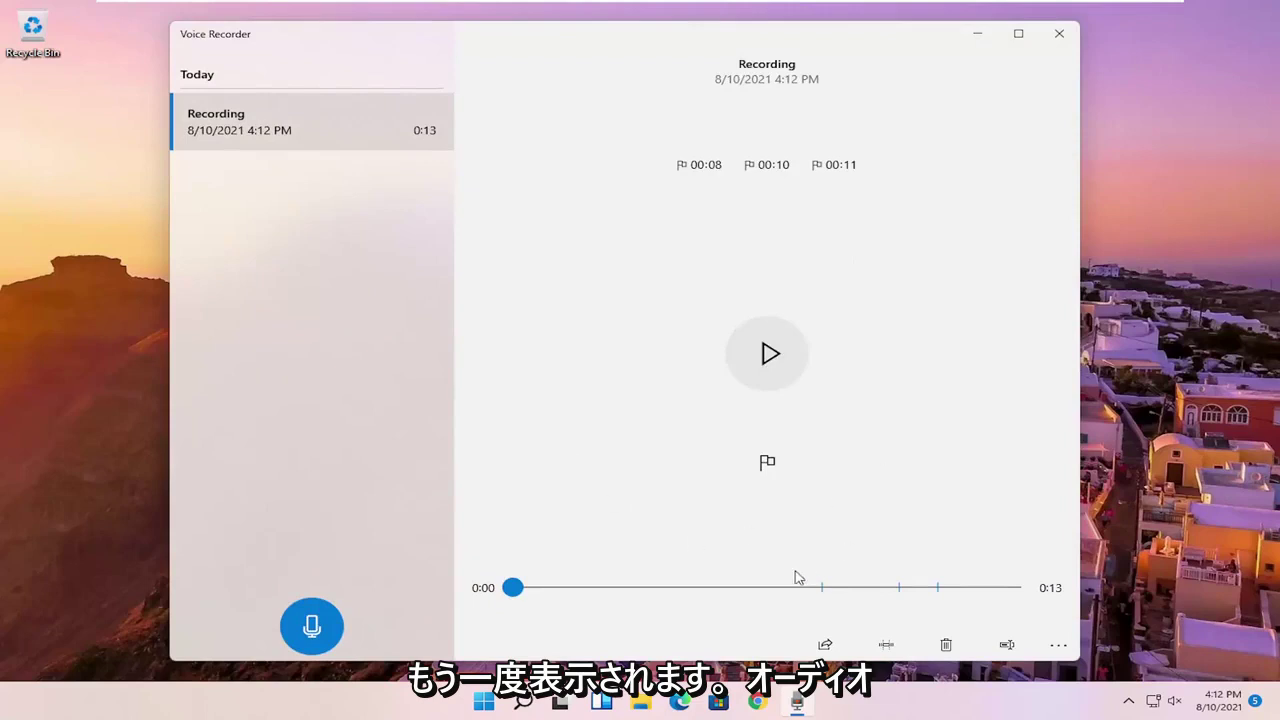
- Play back the recording briefly, and jump to its 00:11, 00:10 and 00:08 markers
click(778, 371)
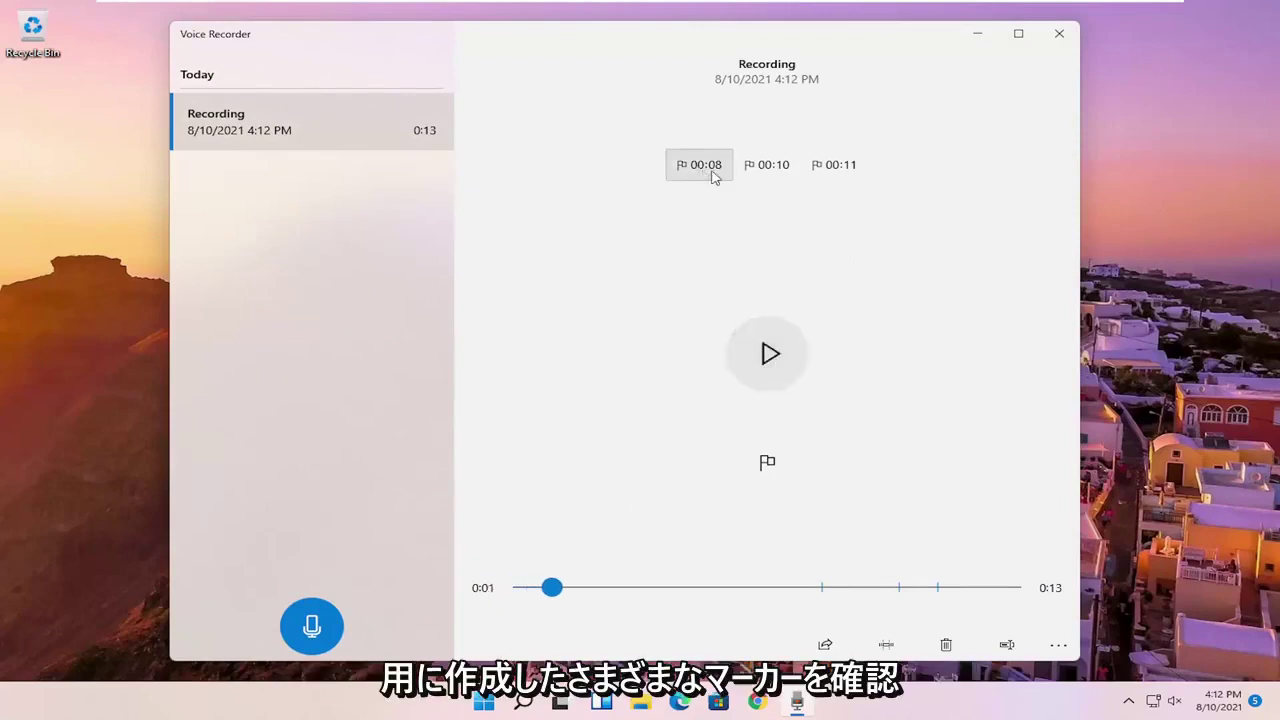
click(843, 167)
click(766, 166)
click(690, 167)
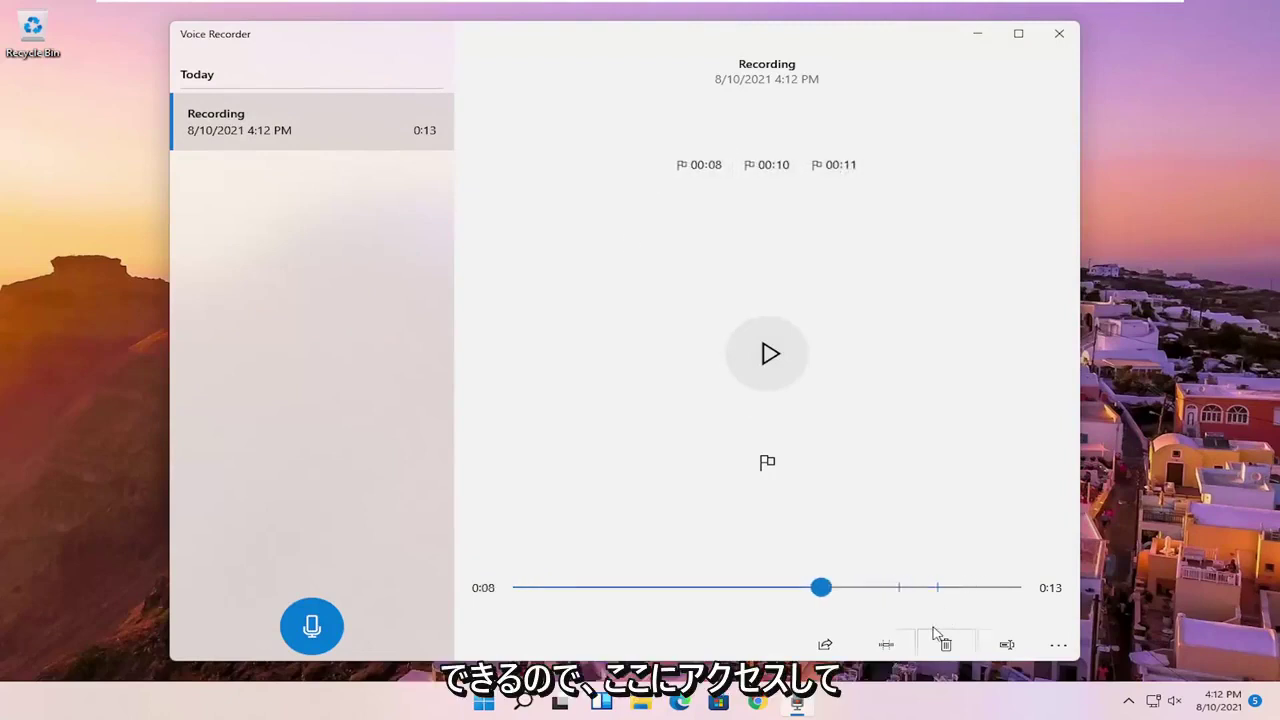
- Examine the sharing options for the recording, including the nearby sharing choices, and close them without sharing
click(824, 645)
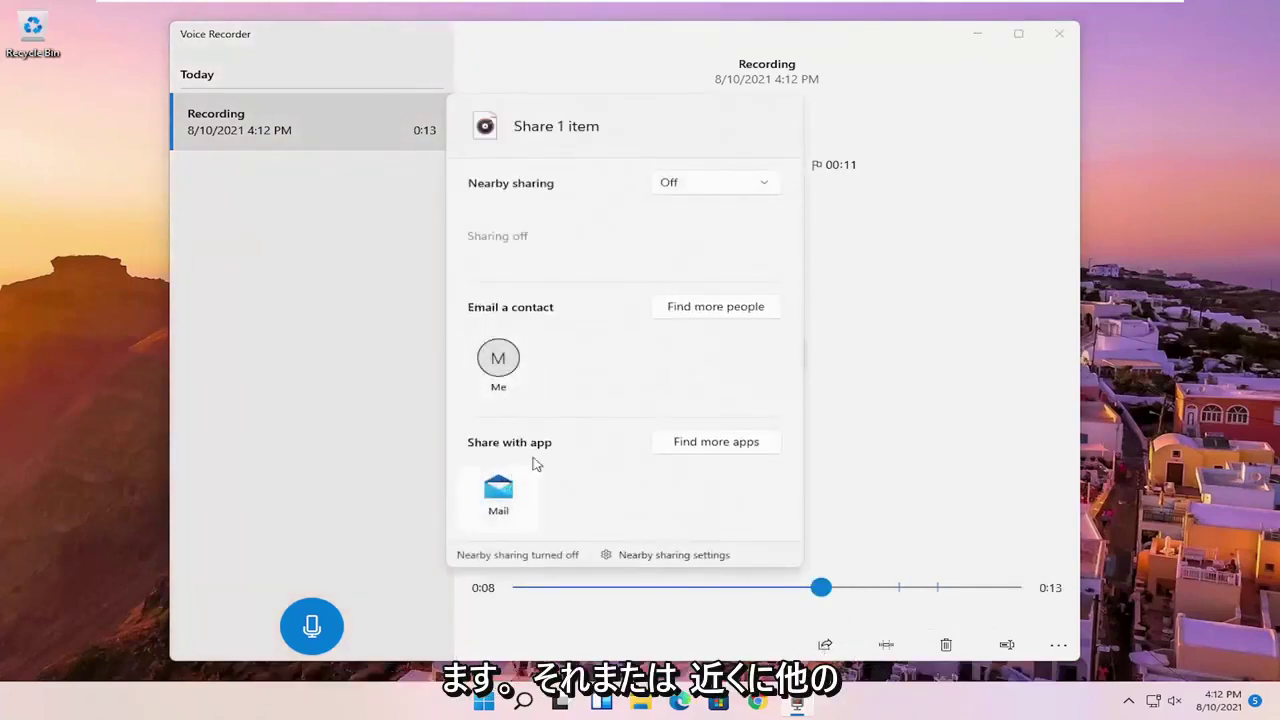
click(693, 185)
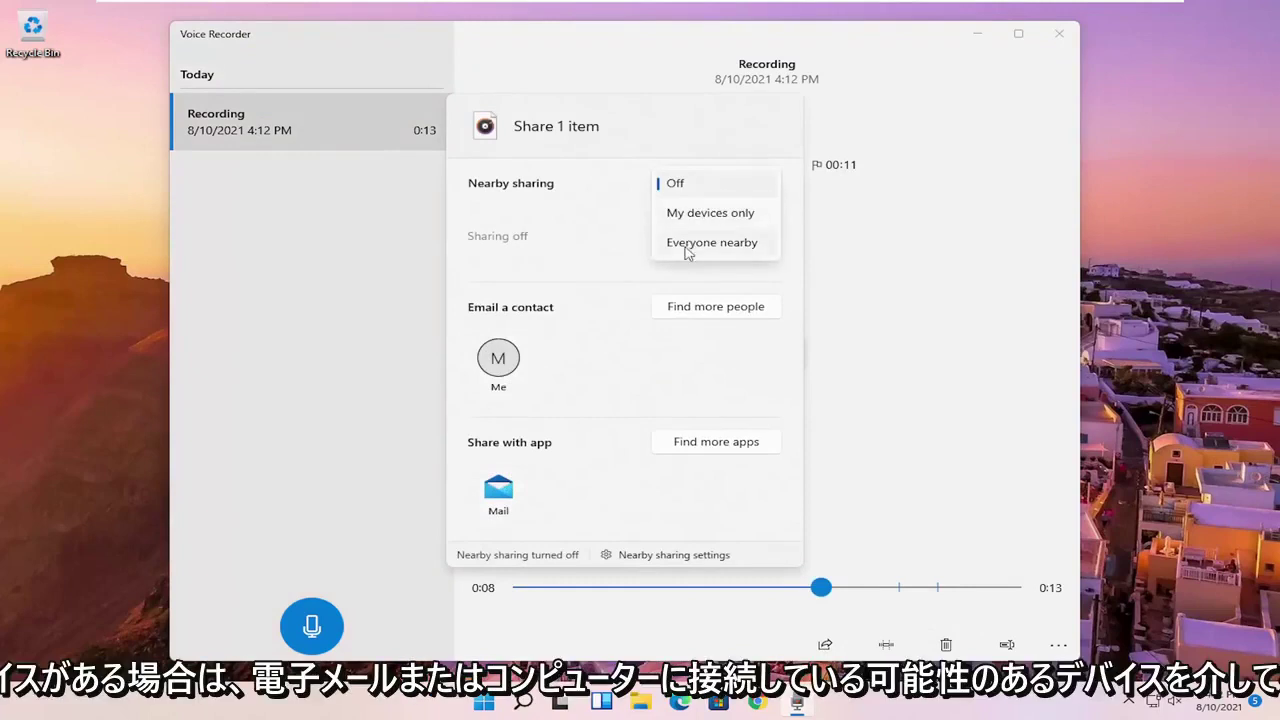
key(Escape)
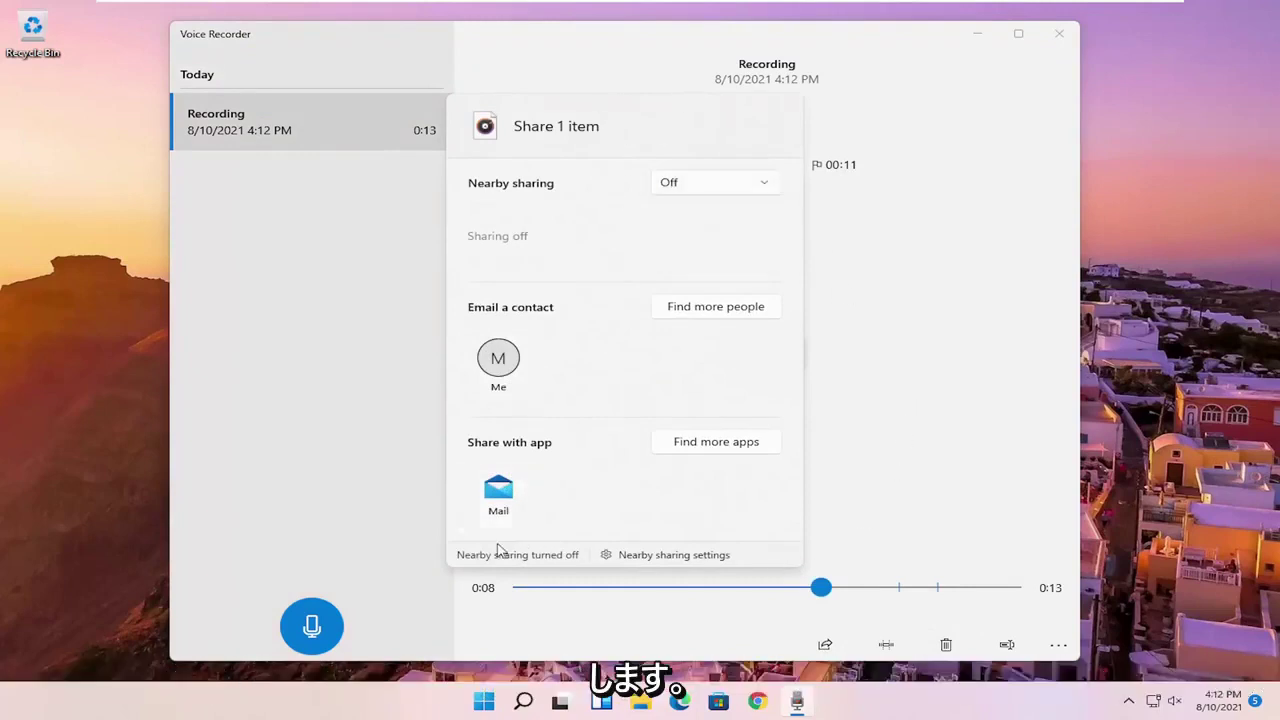
click(310, 444)
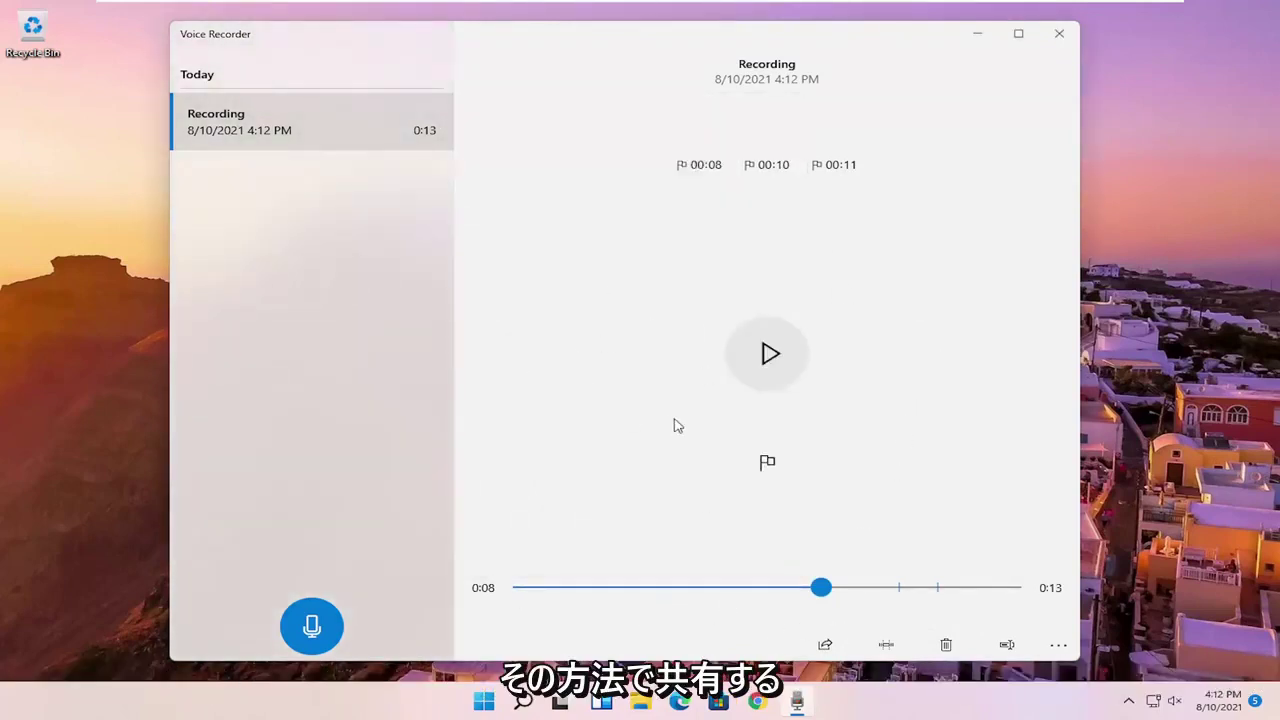
- View the trim controls for the recording and leave trimming without saving
click(889, 648)
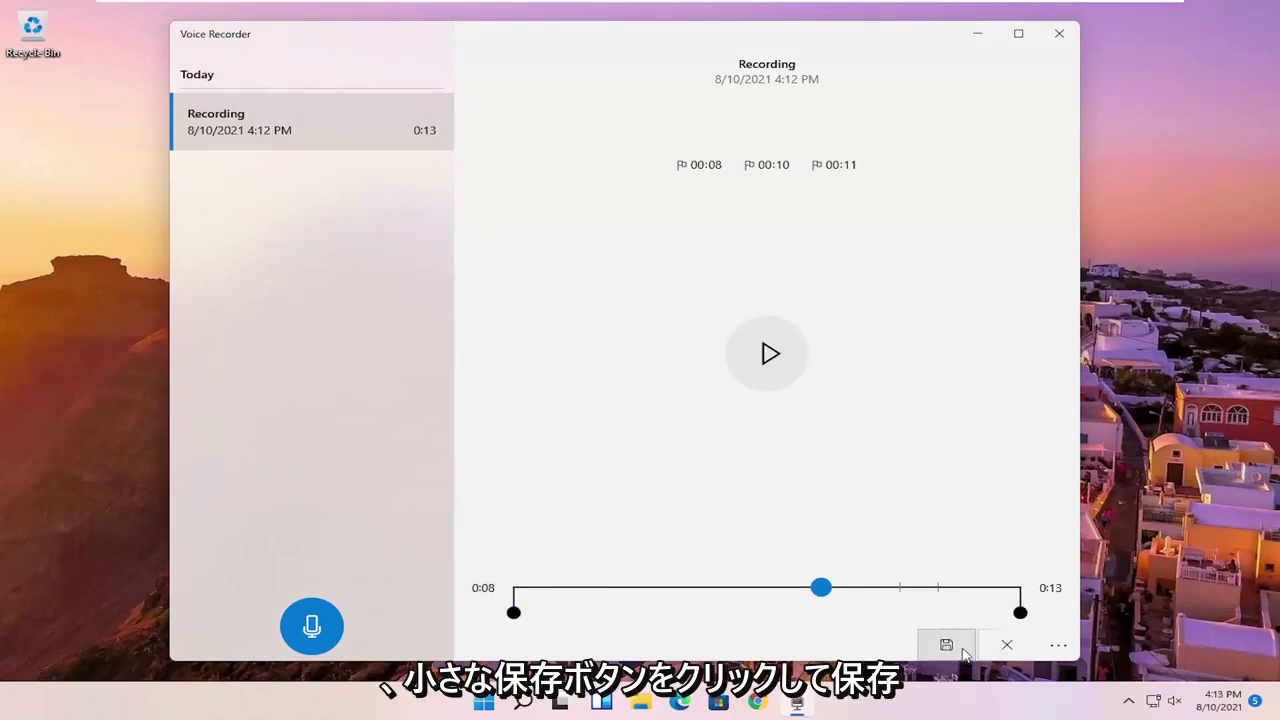
click(1006, 645)
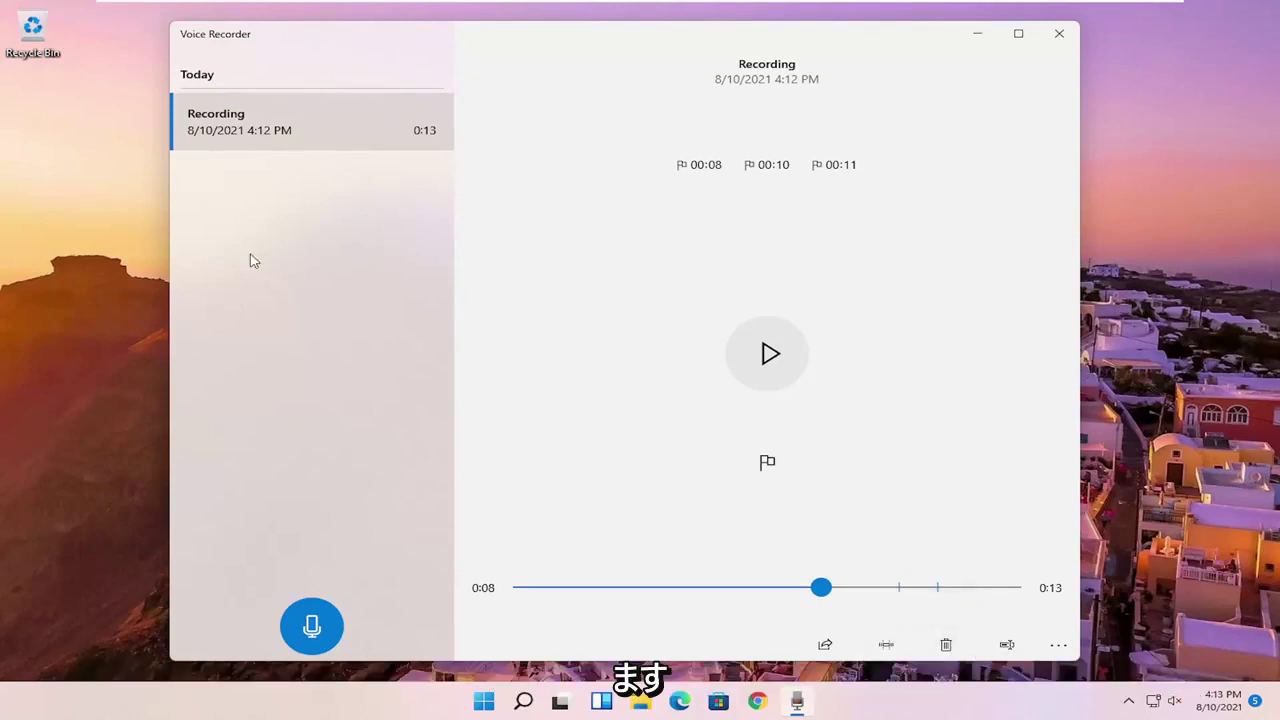
- Rename the recording as "What The Clip Is"
click(300, 120)
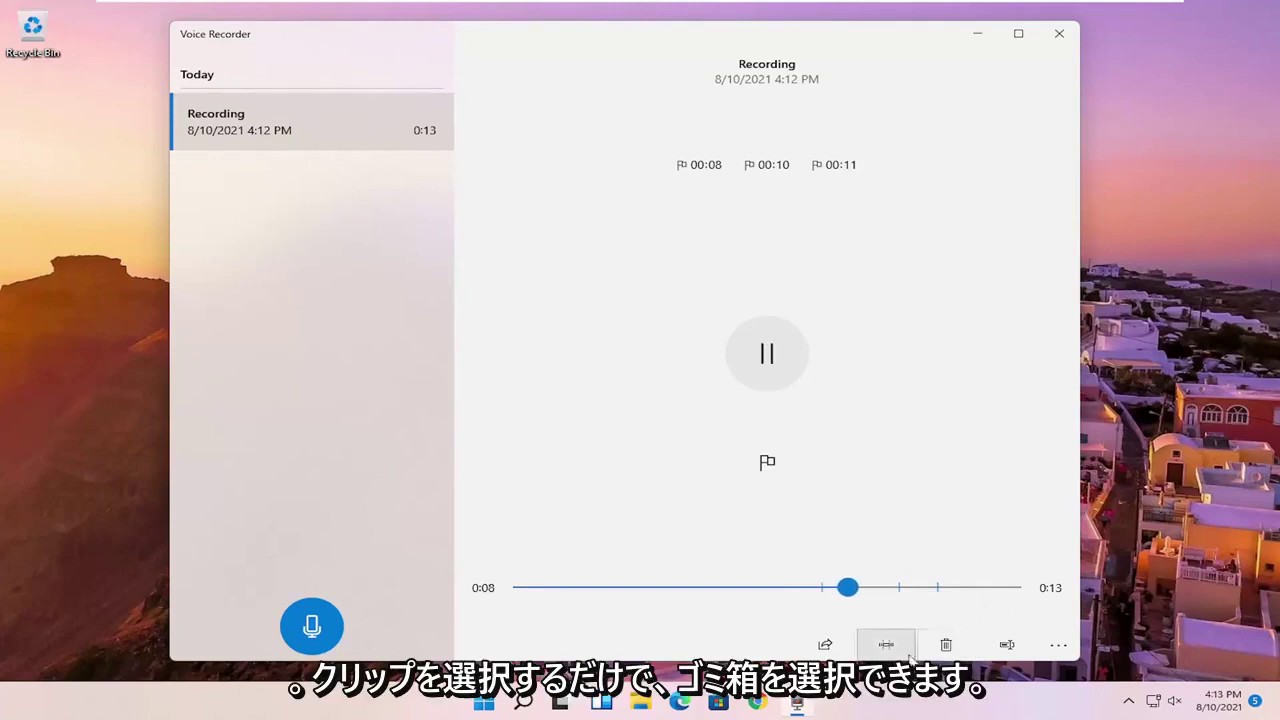
click(1007, 645)
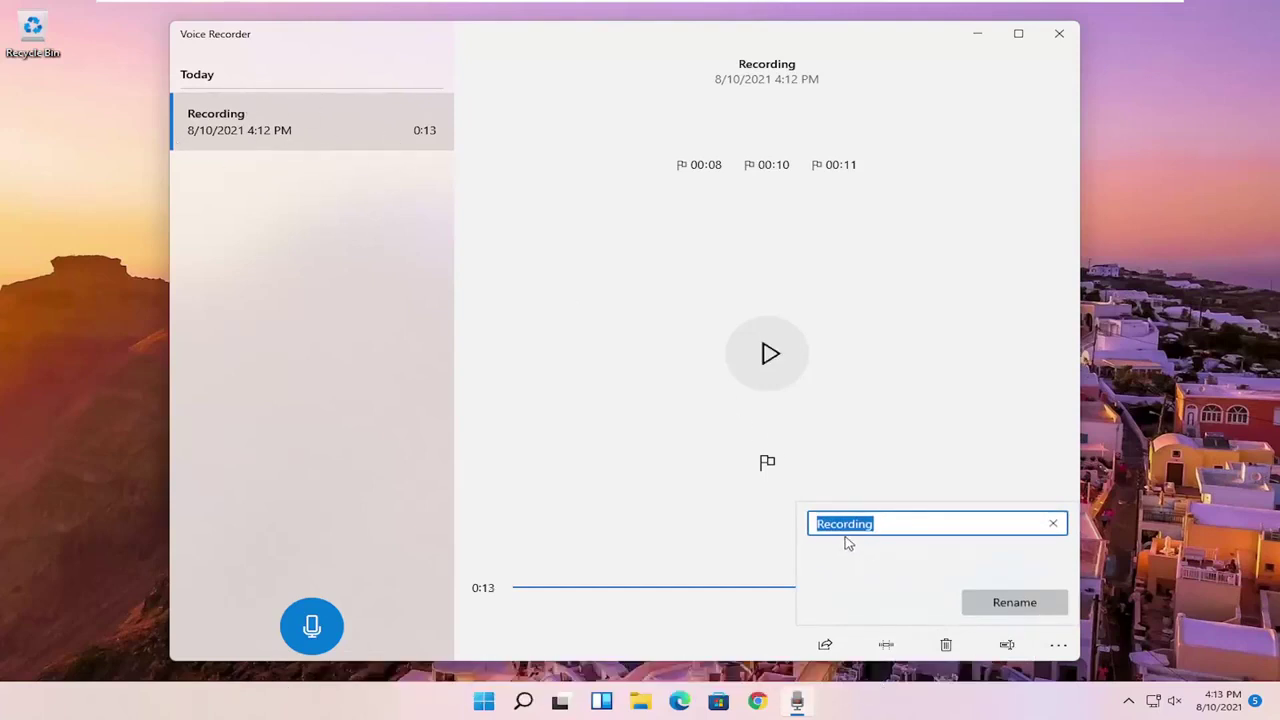
key(BackSpace)
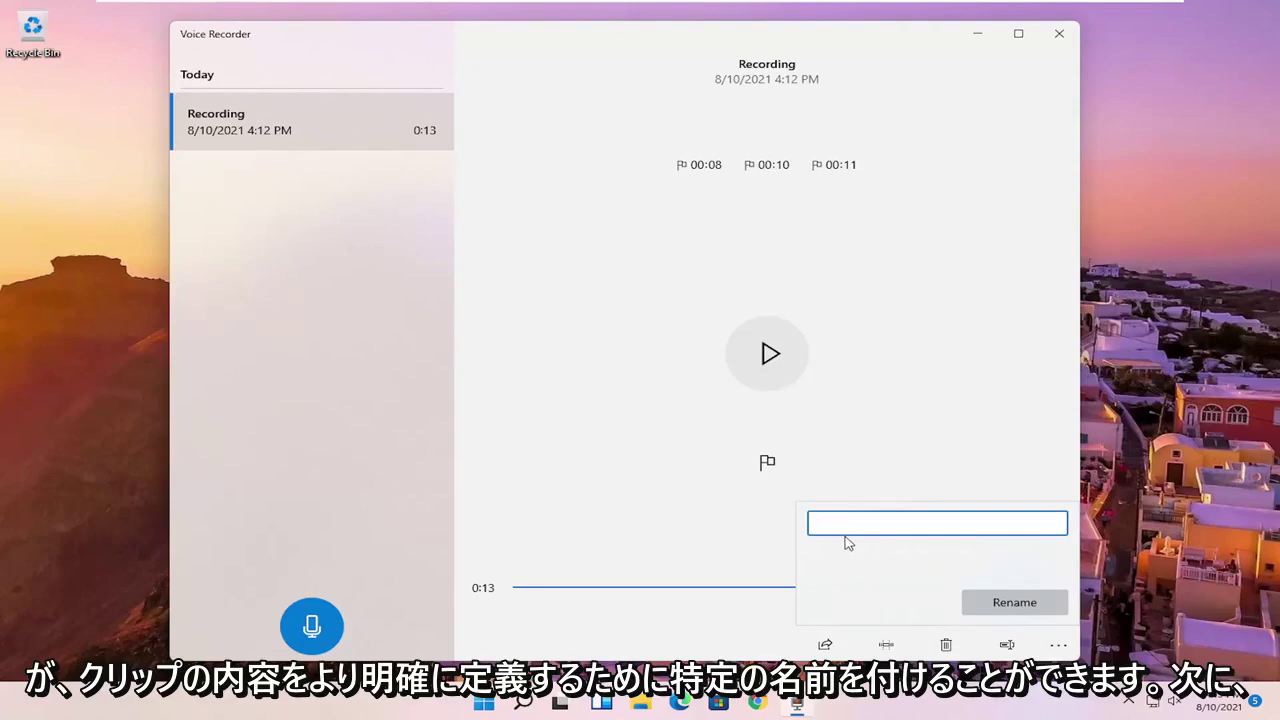
text(What The Clip Is)
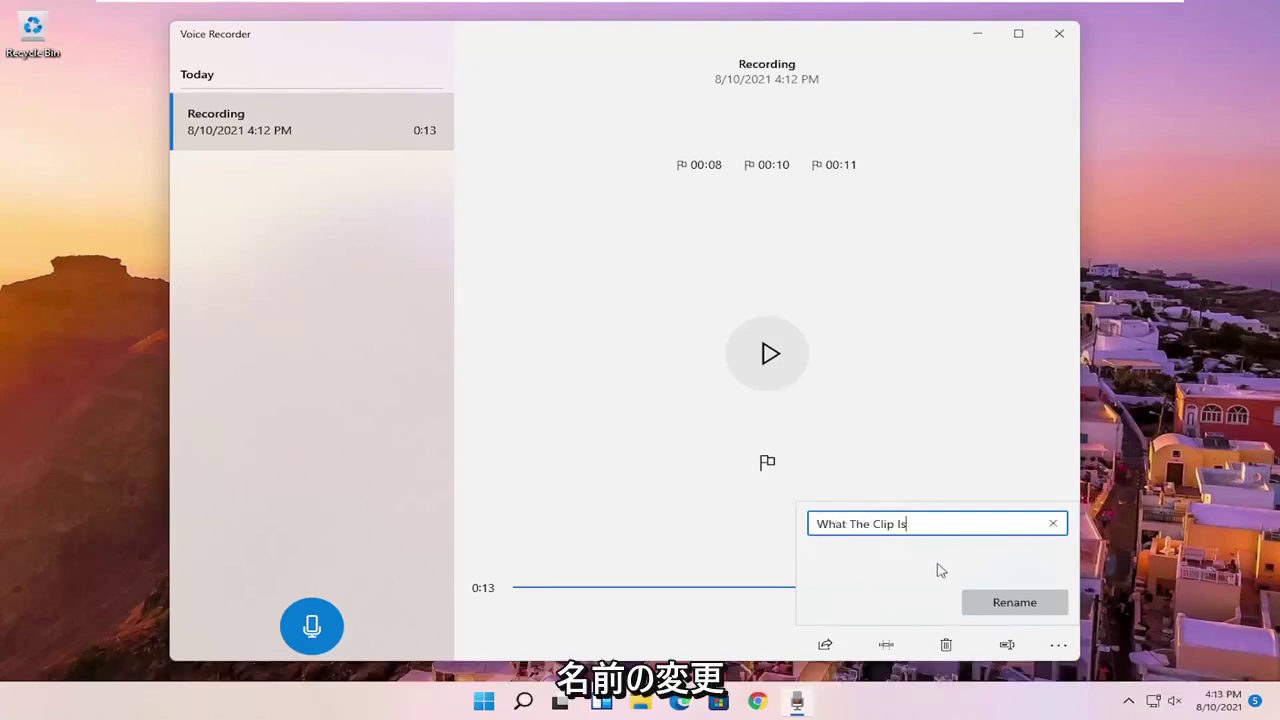
click(1011, 602)
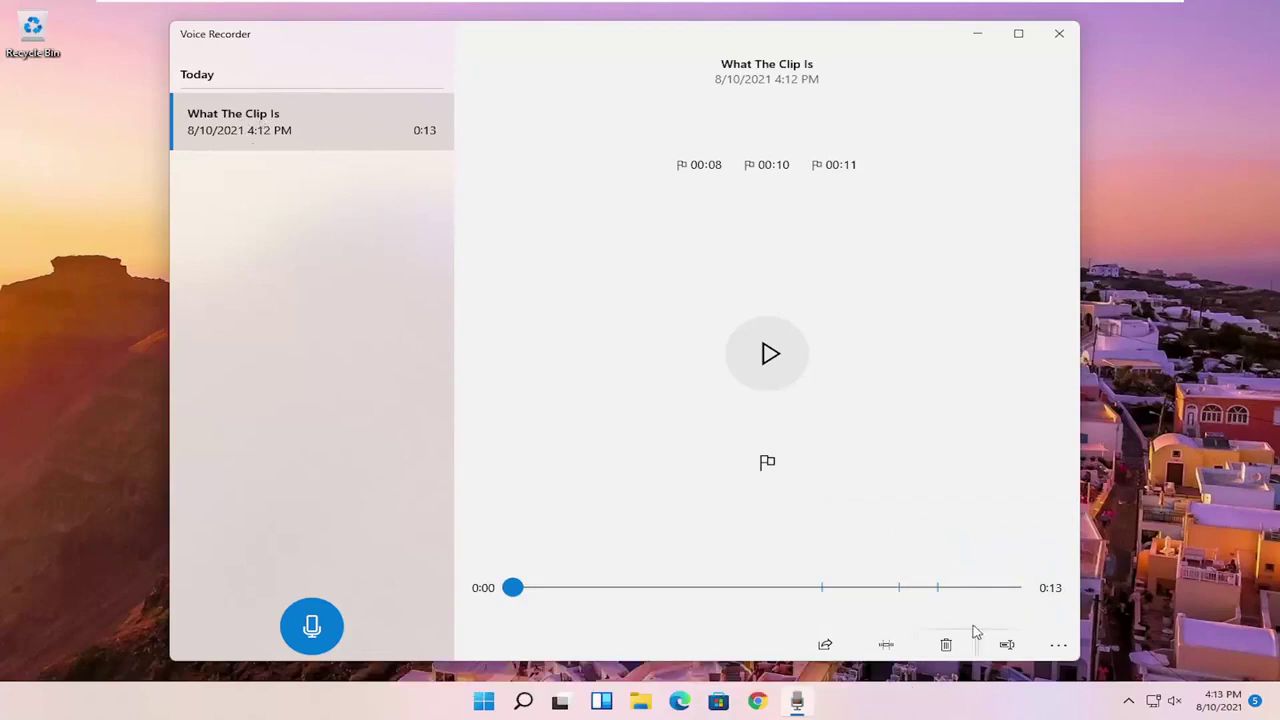
- Open the folder in which the "What The Clip Is" recording is stored
click(1059, 645)
click(1063, 644)
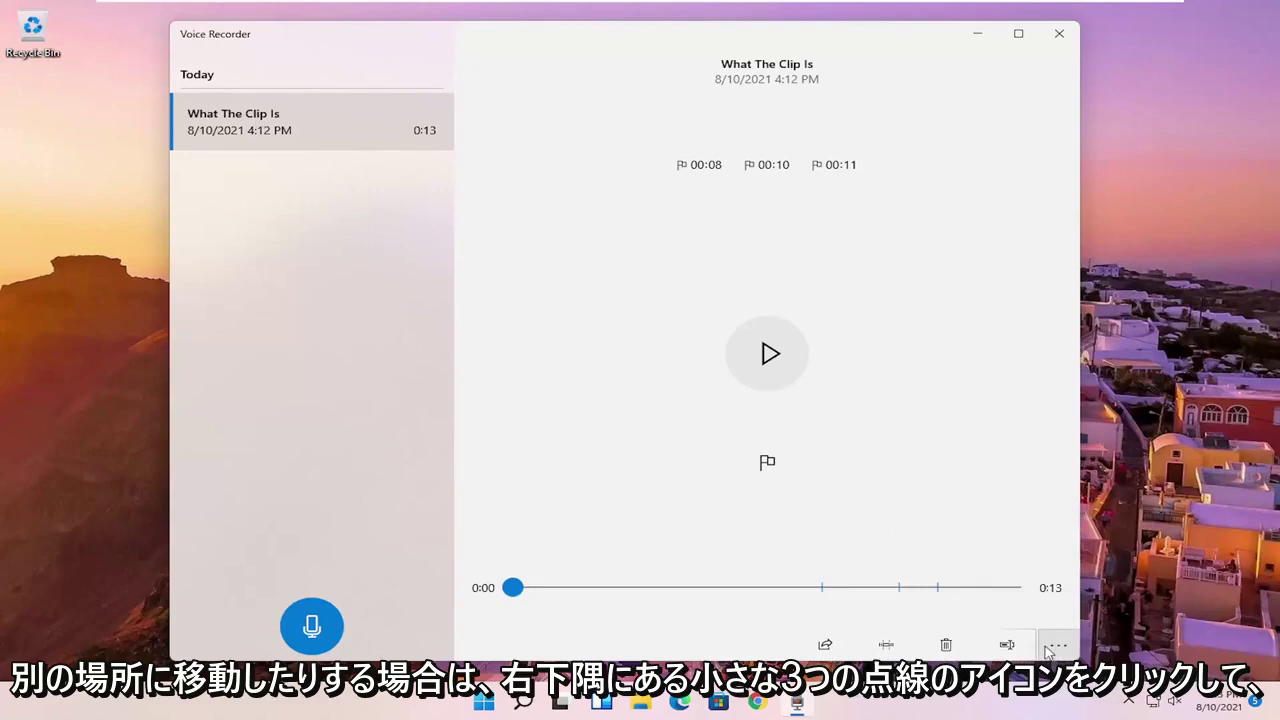
click(1063, 650)
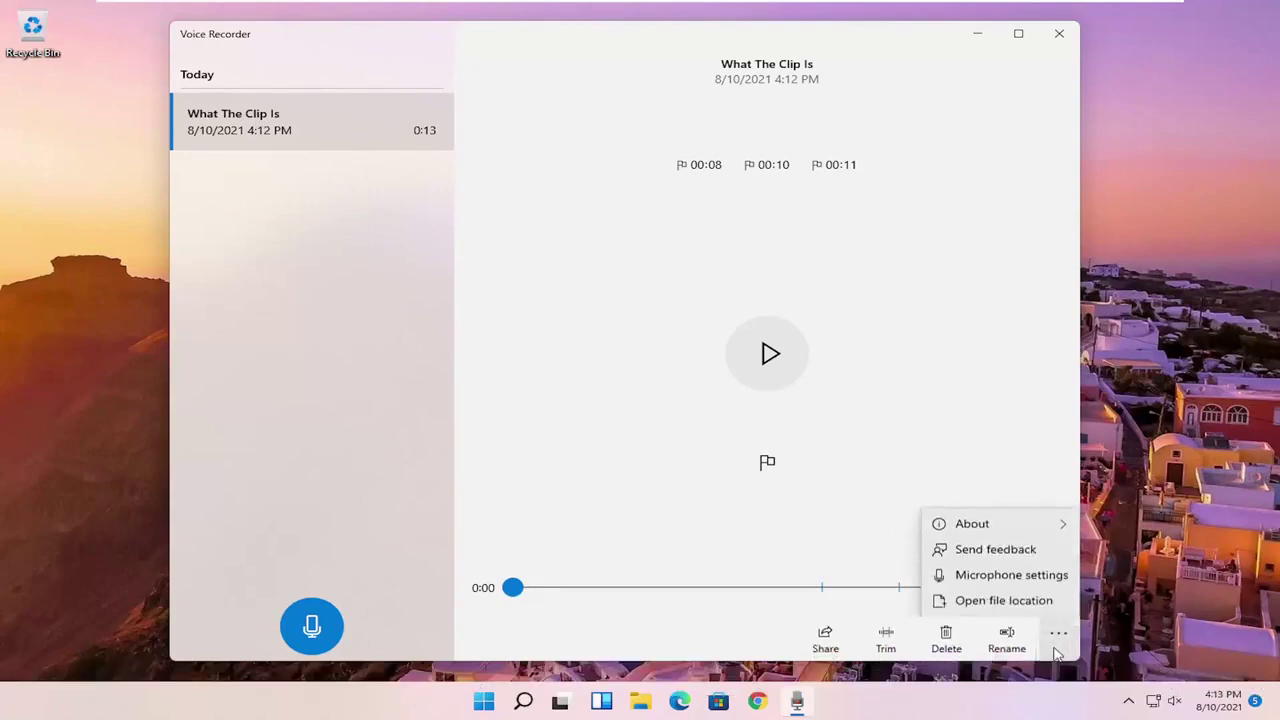
click(1003, 598)
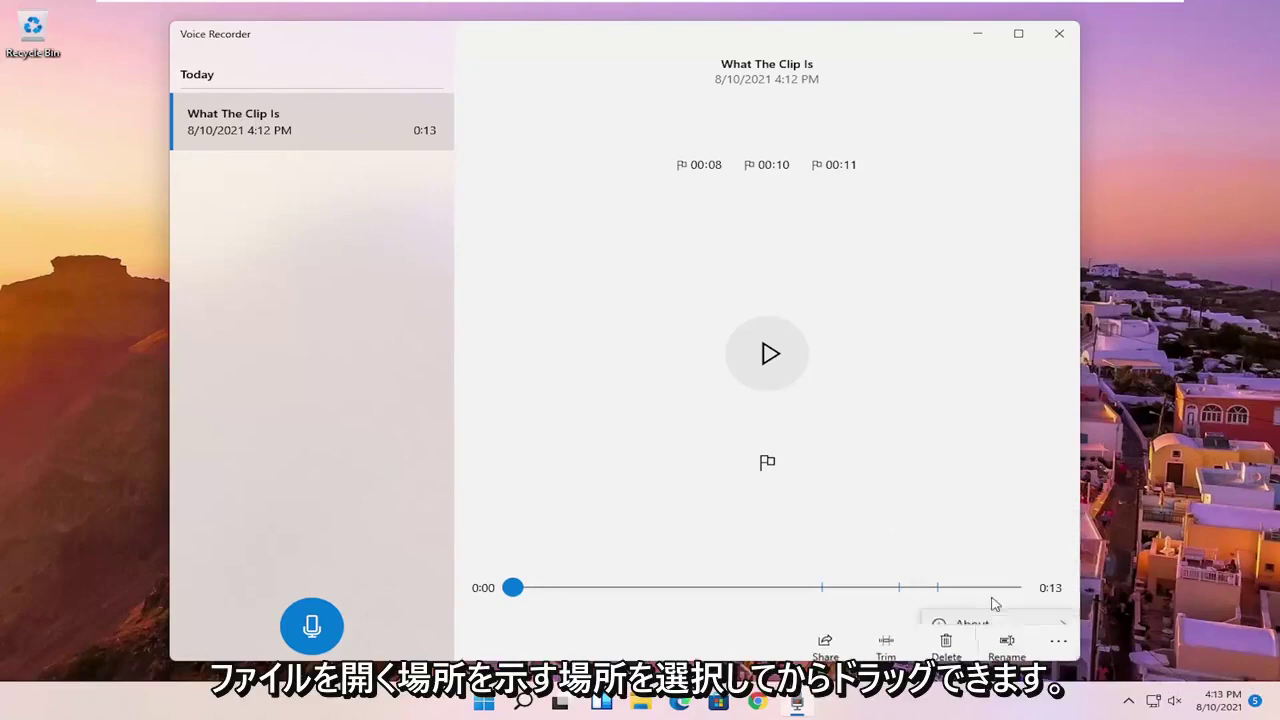
- Check the file type of "What The Clip Is" in its properties, and close the properties and the Sound recordings folder
drag(352, 260, 396, 264)
right_click(364, 263)
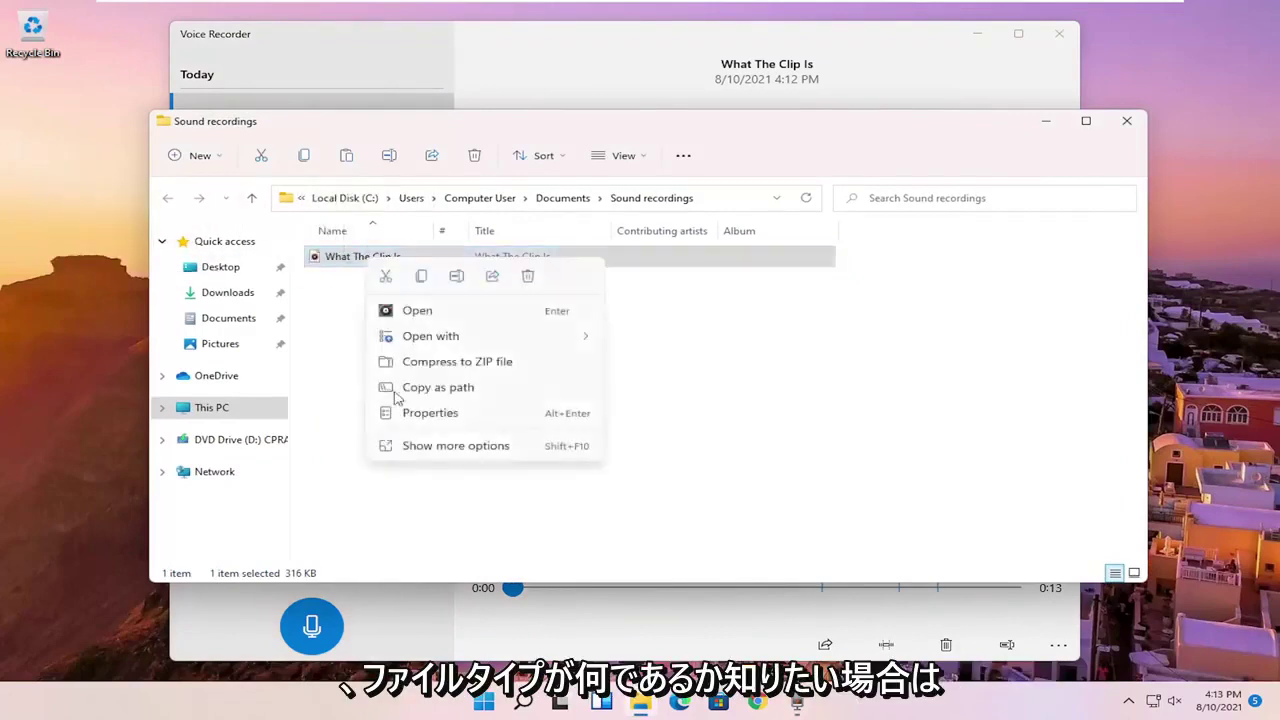
click(420, 414)
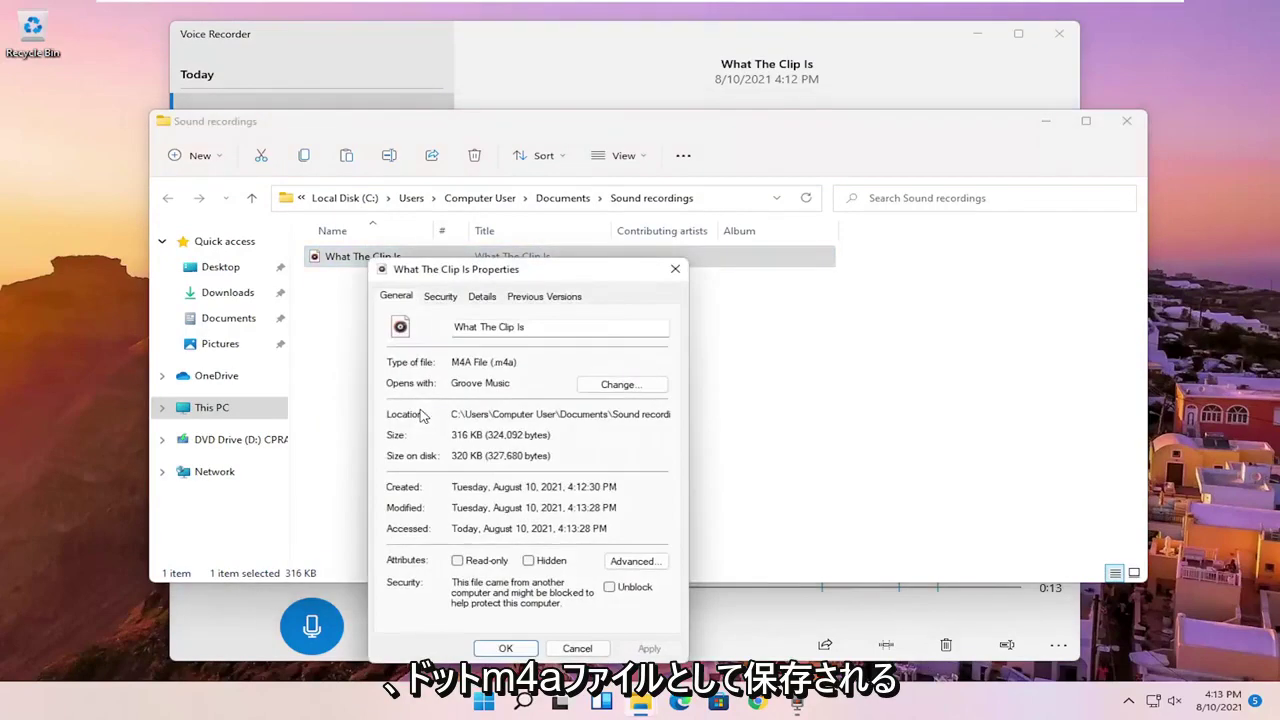
click(675, 269)
click(1127, 121)
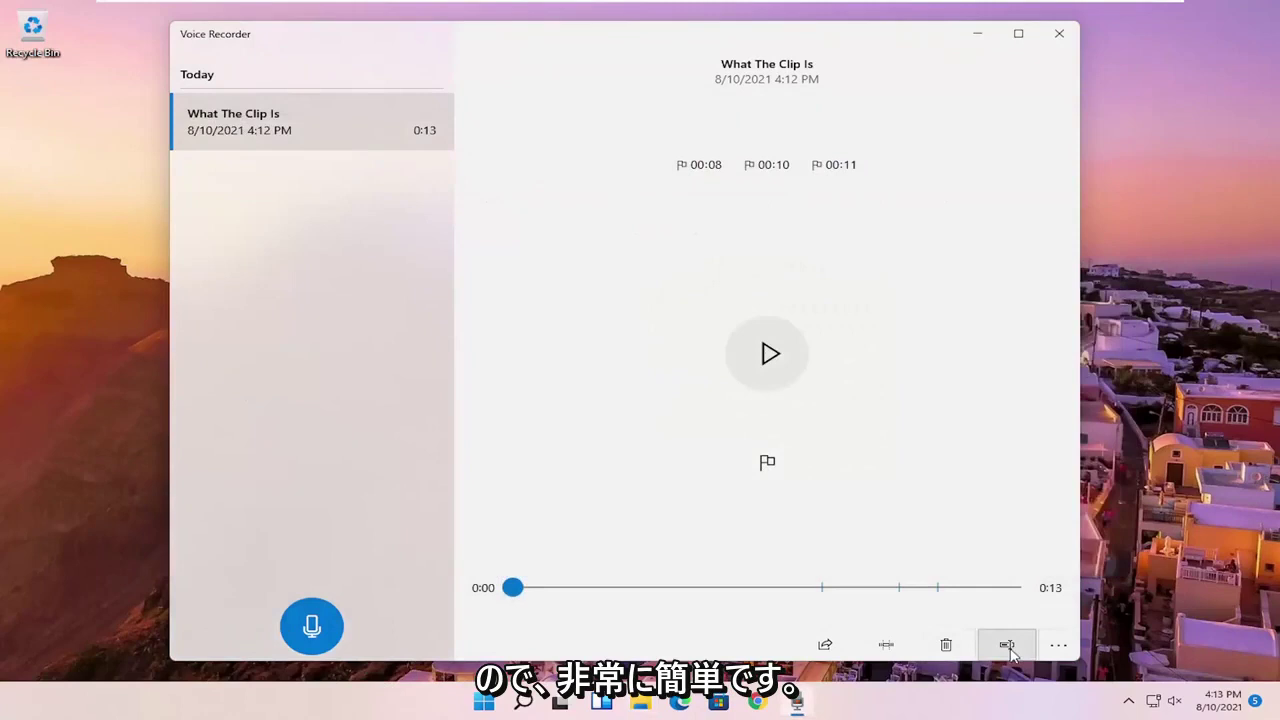
- View the recorder's About information and open the microphone privacy settings
click(1066, 650)
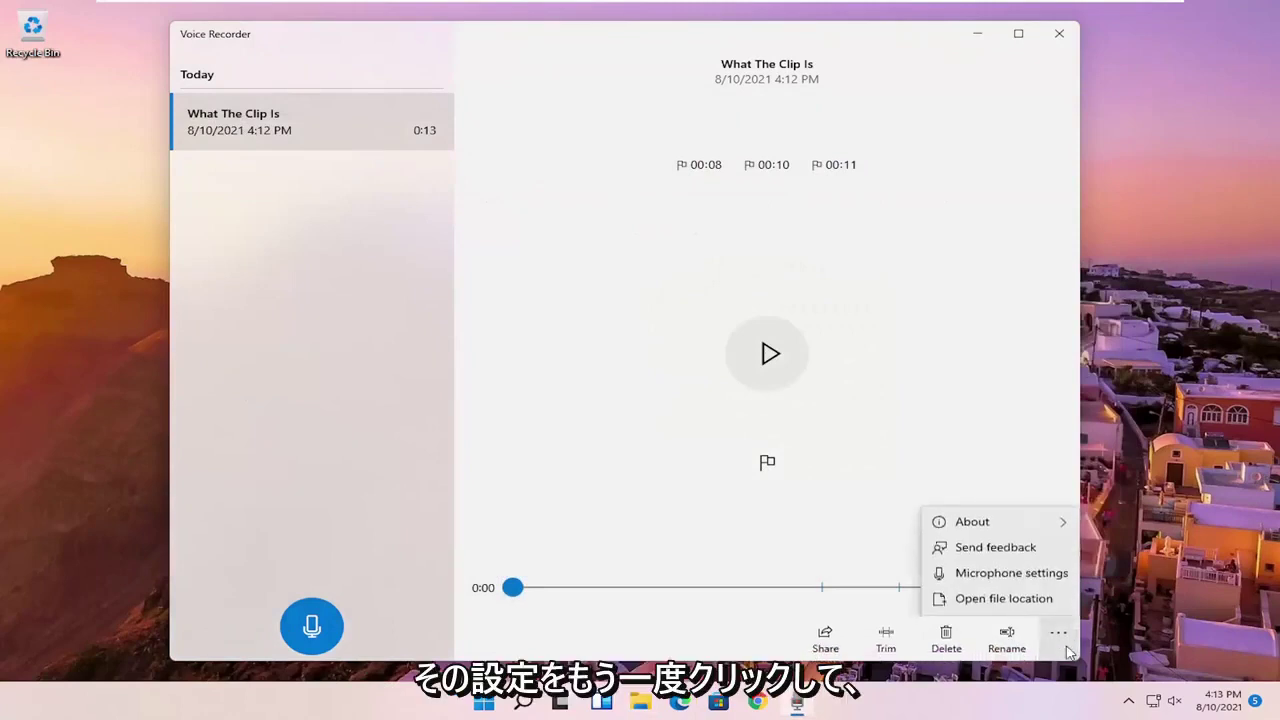
click(972, 521)
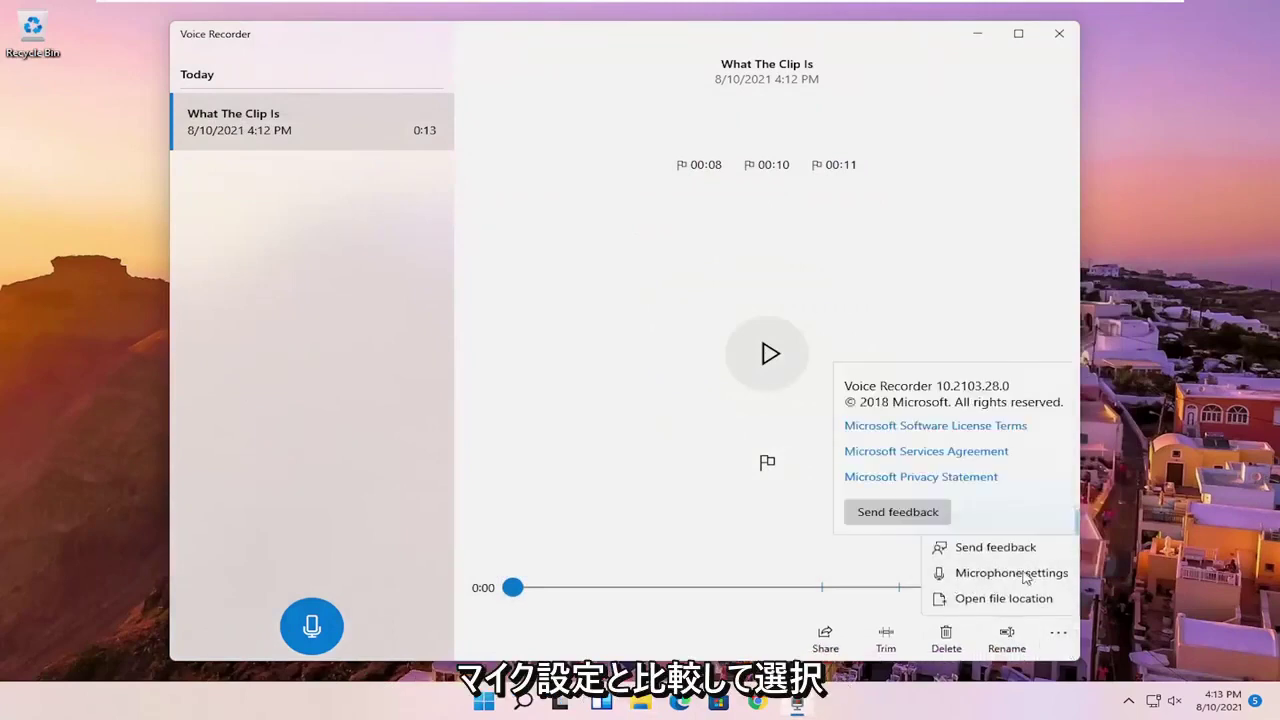
click(1012, 574)
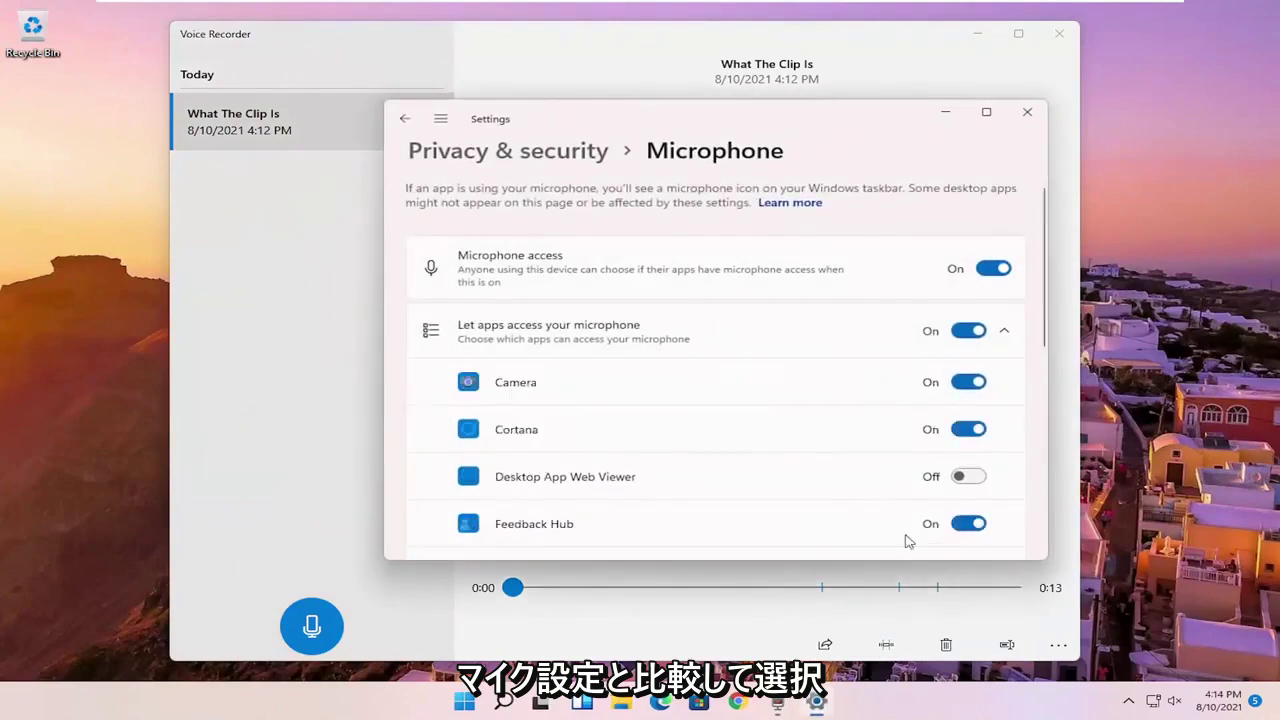
- Review which apps may access the microphone, including Voice Recorder and desktop apps, and close Settings and the recorder
scroll(607, 386, down, 3)
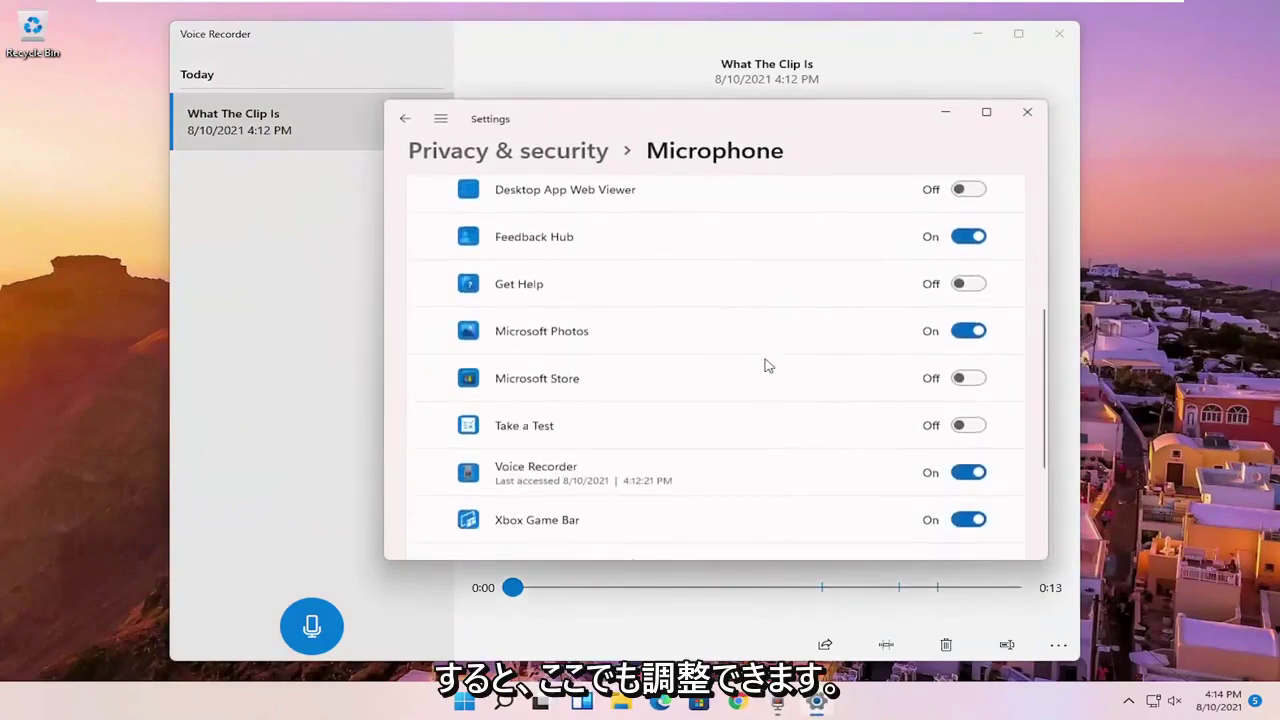
scroll(800, 420, down, 1)
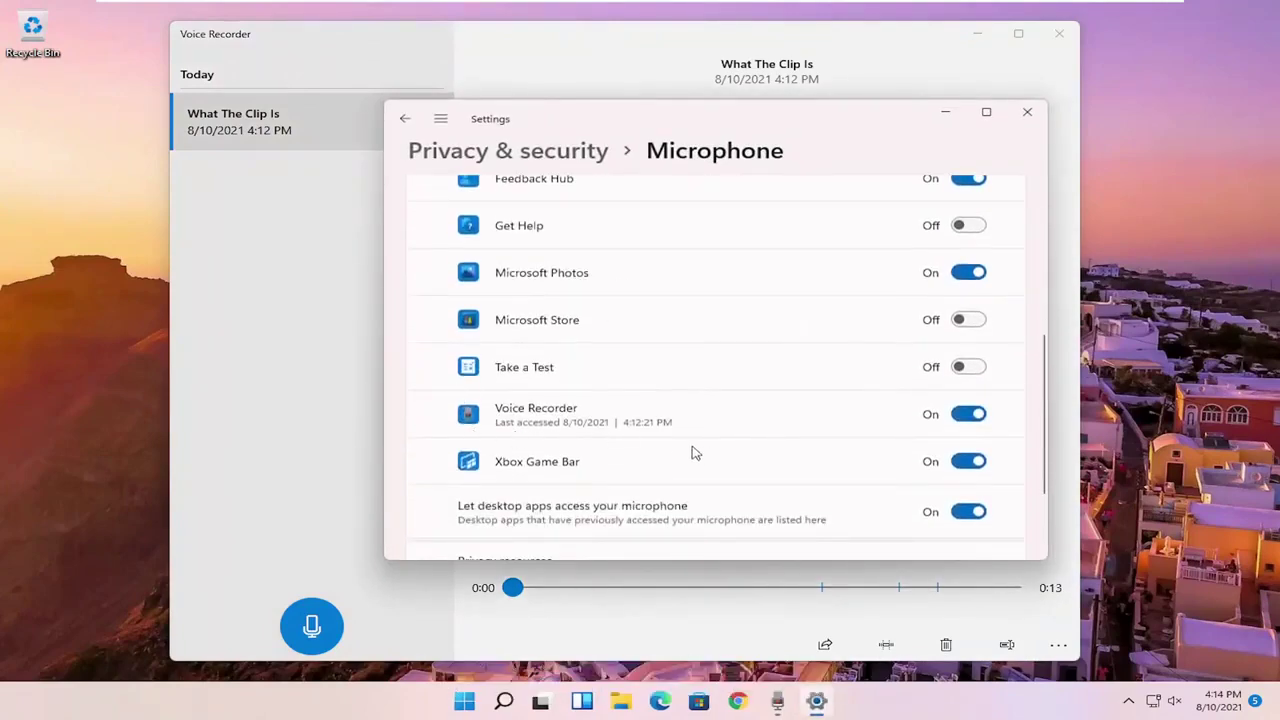
scroll(686, 403, down, 2)
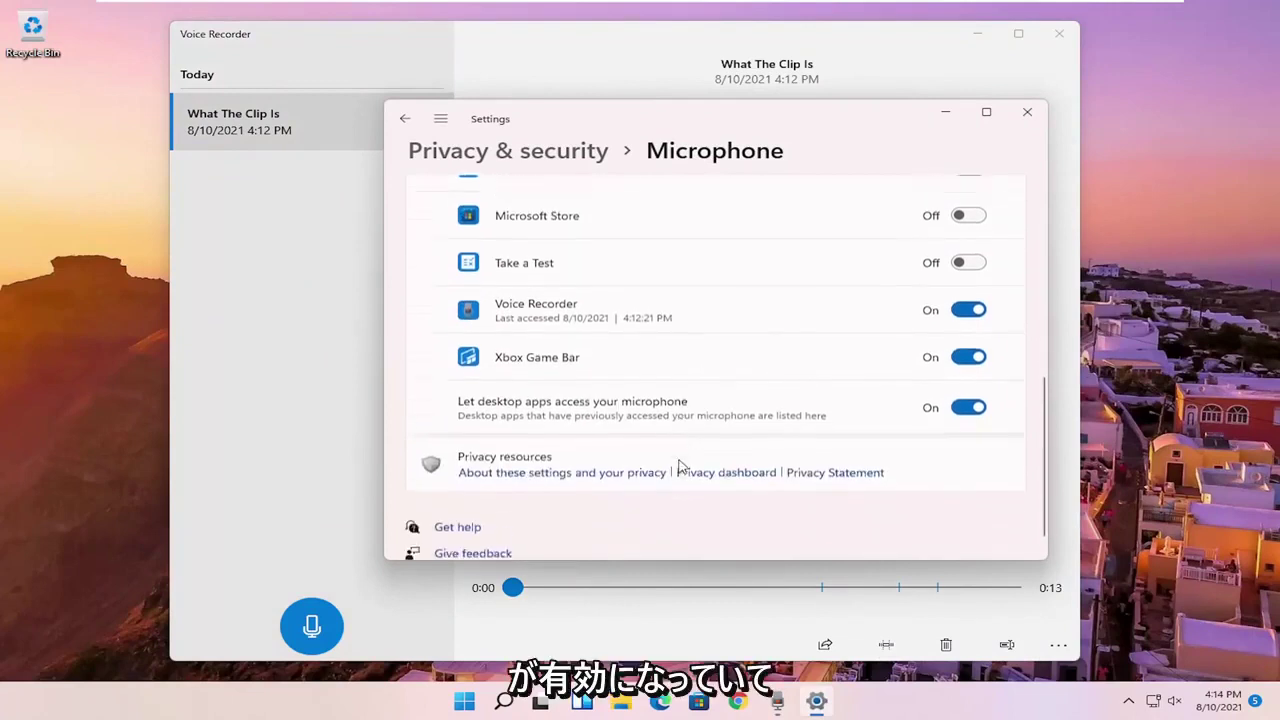
click(1028, 113)
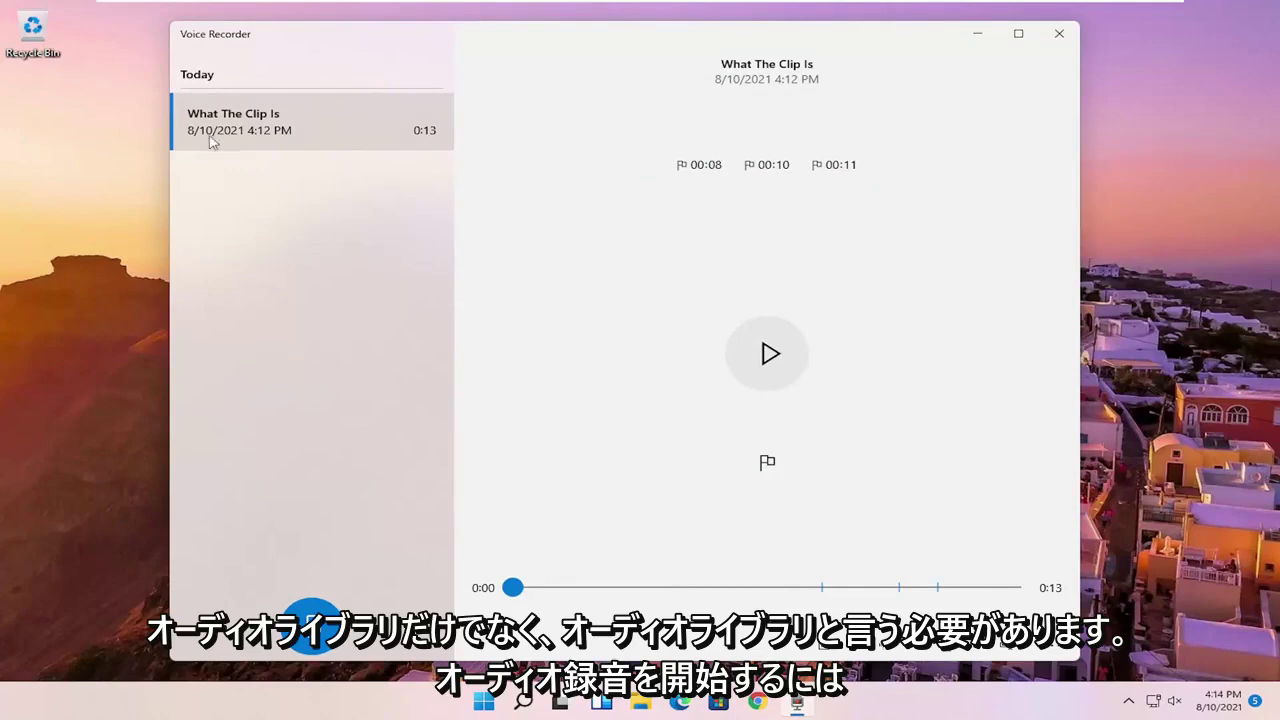
click(1059, 33)
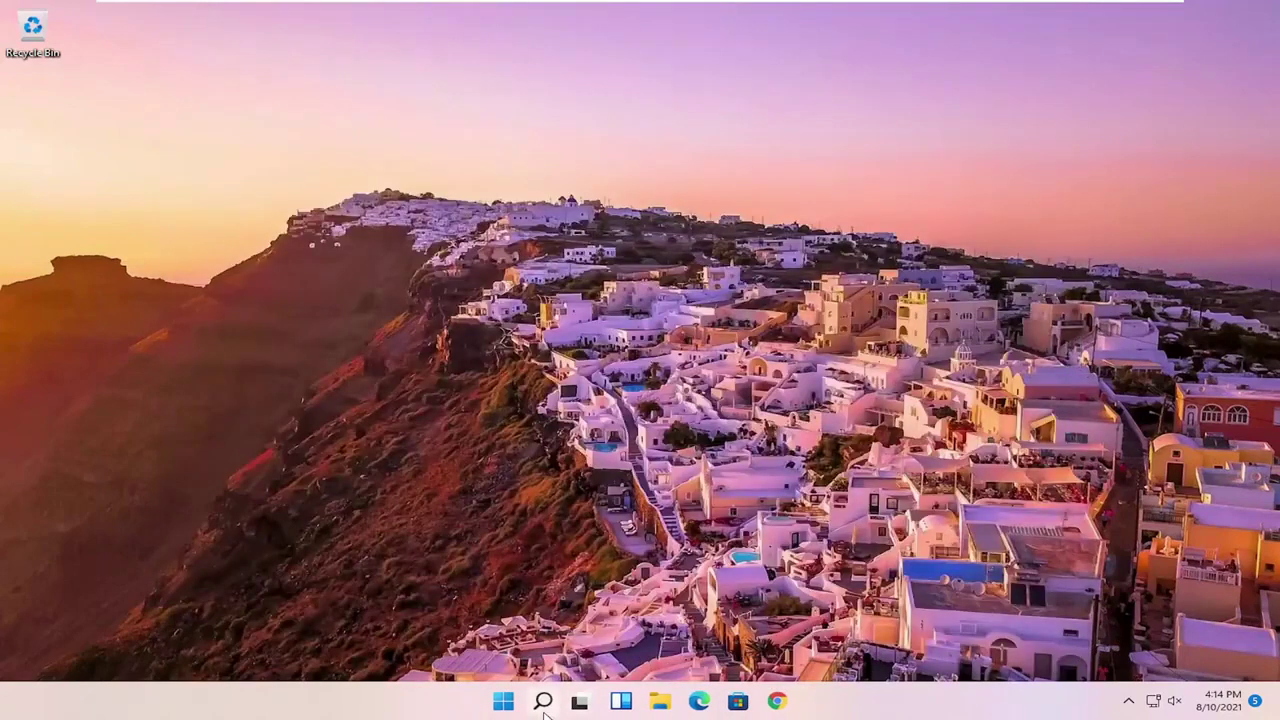
- Search Windows for "audio" and open Voice Recorder from the results
click(544, 712)
text(audio)
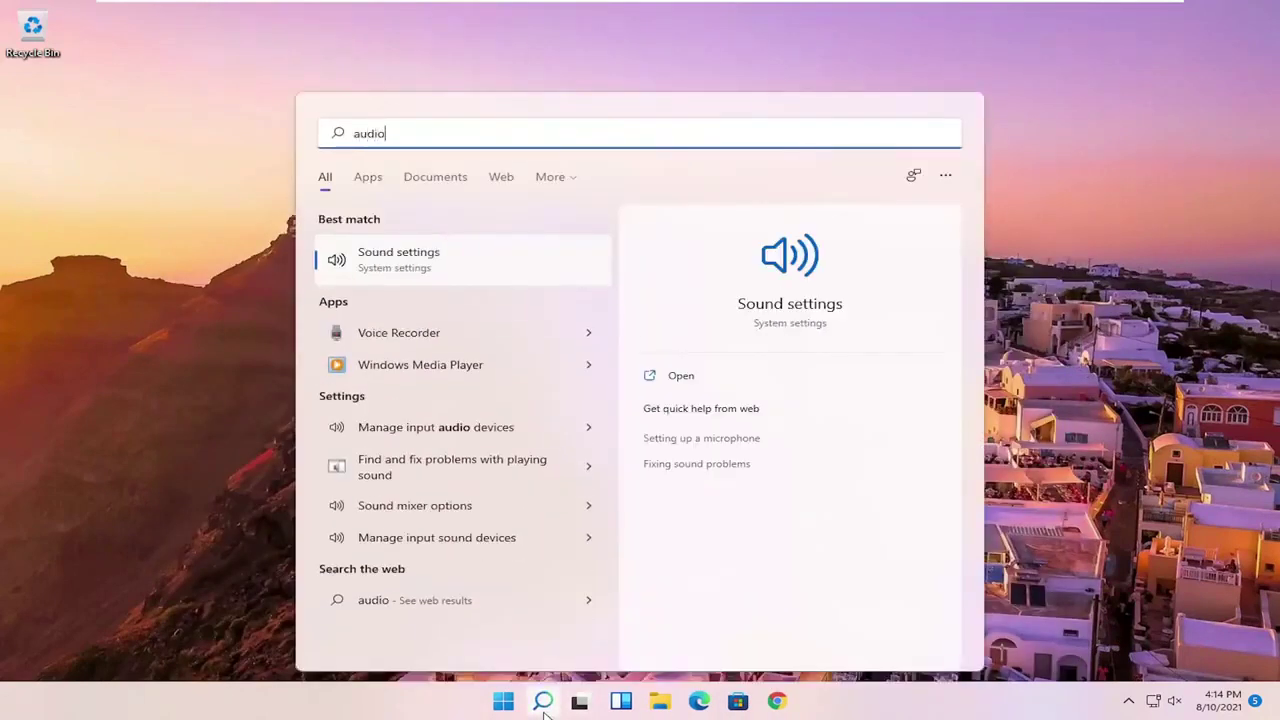
click(446, 334)
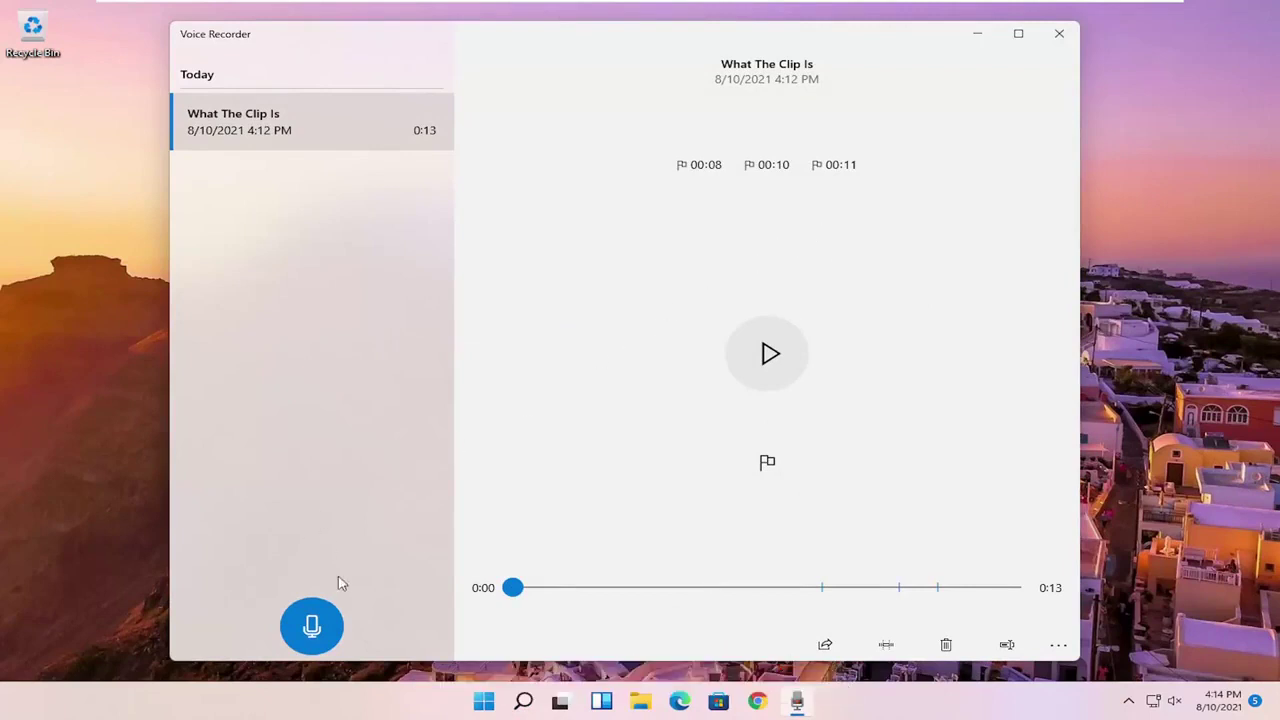
- Record a new audio clip about 2 seconds long, stop the recording and close Voice Recorder
click(318, 628)
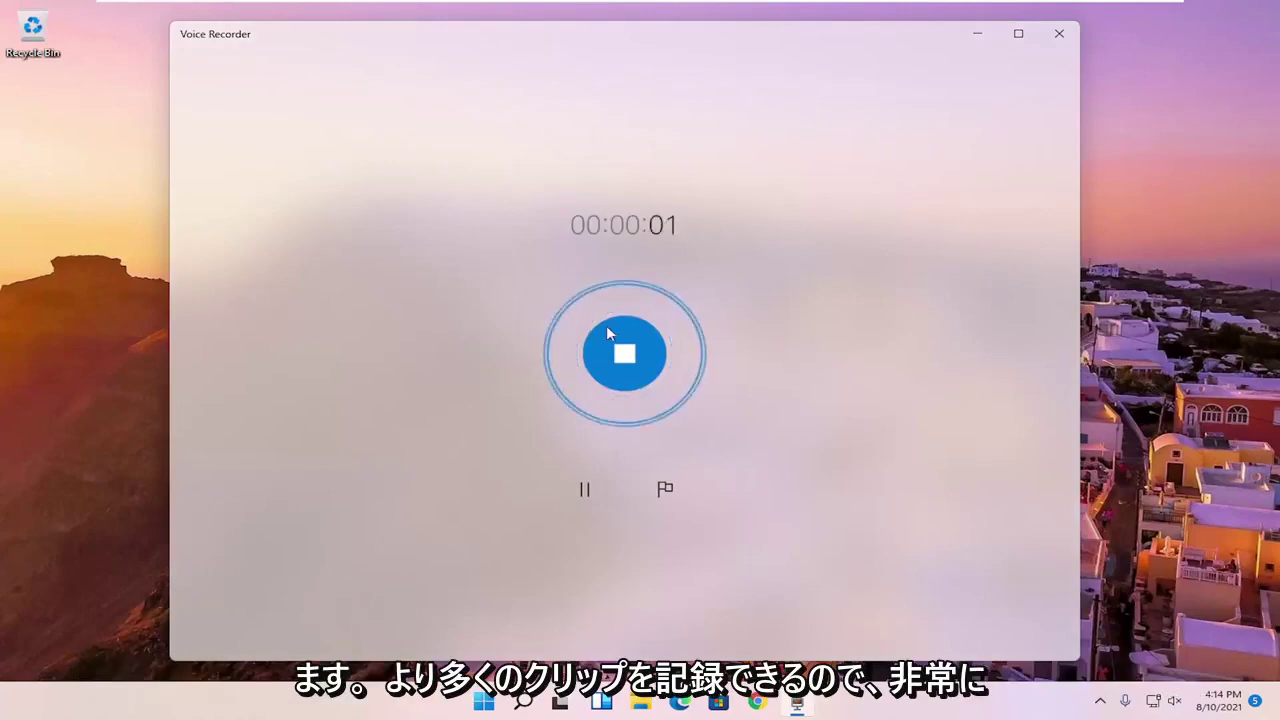
click(626, 353)
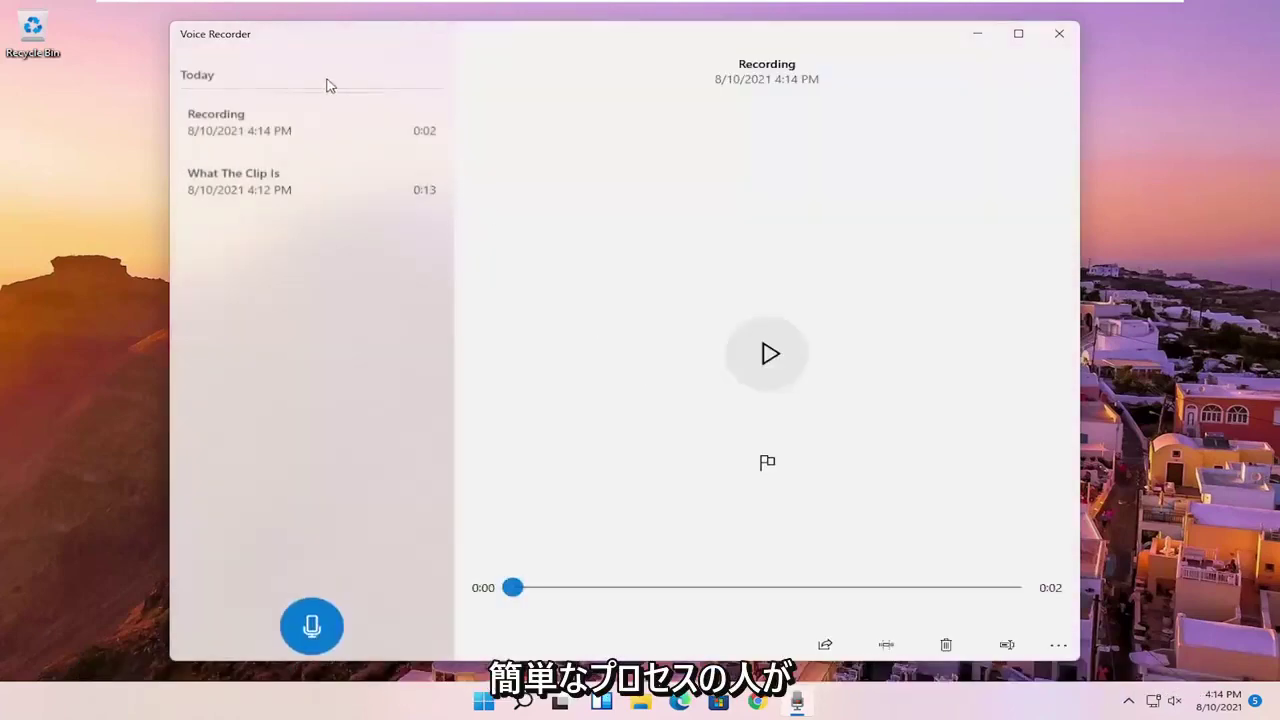
click(1058, 34)
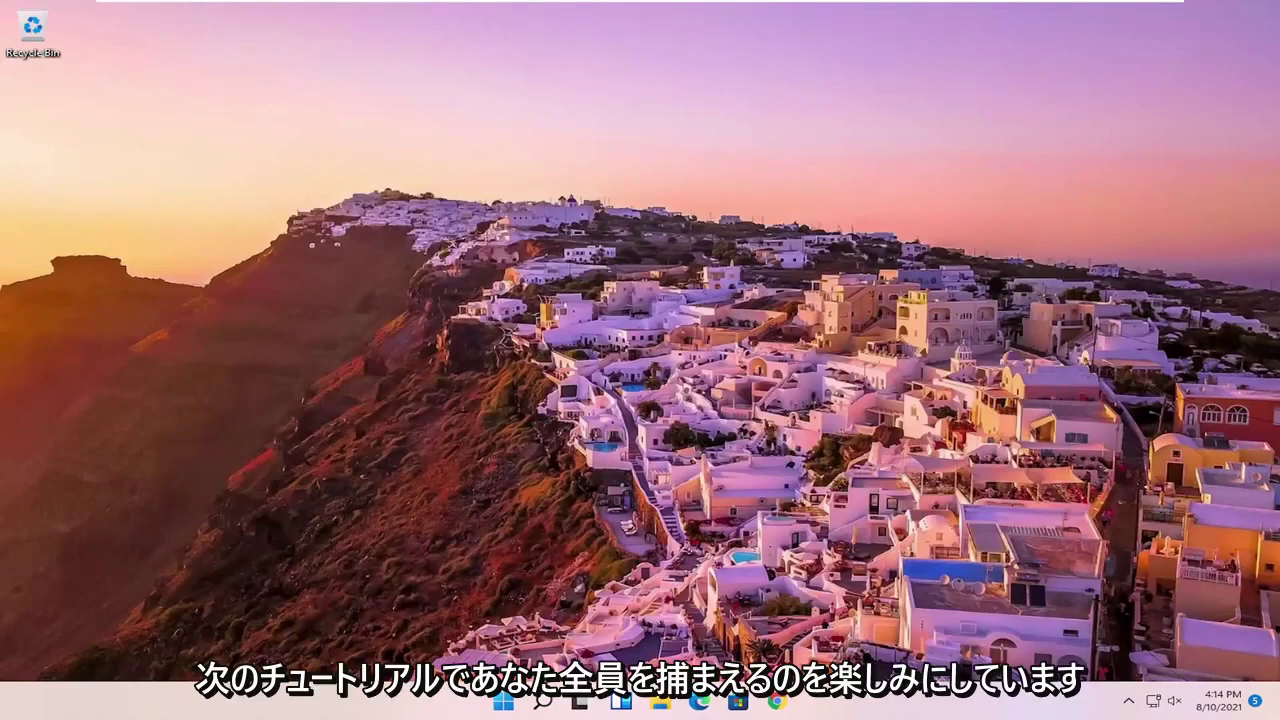